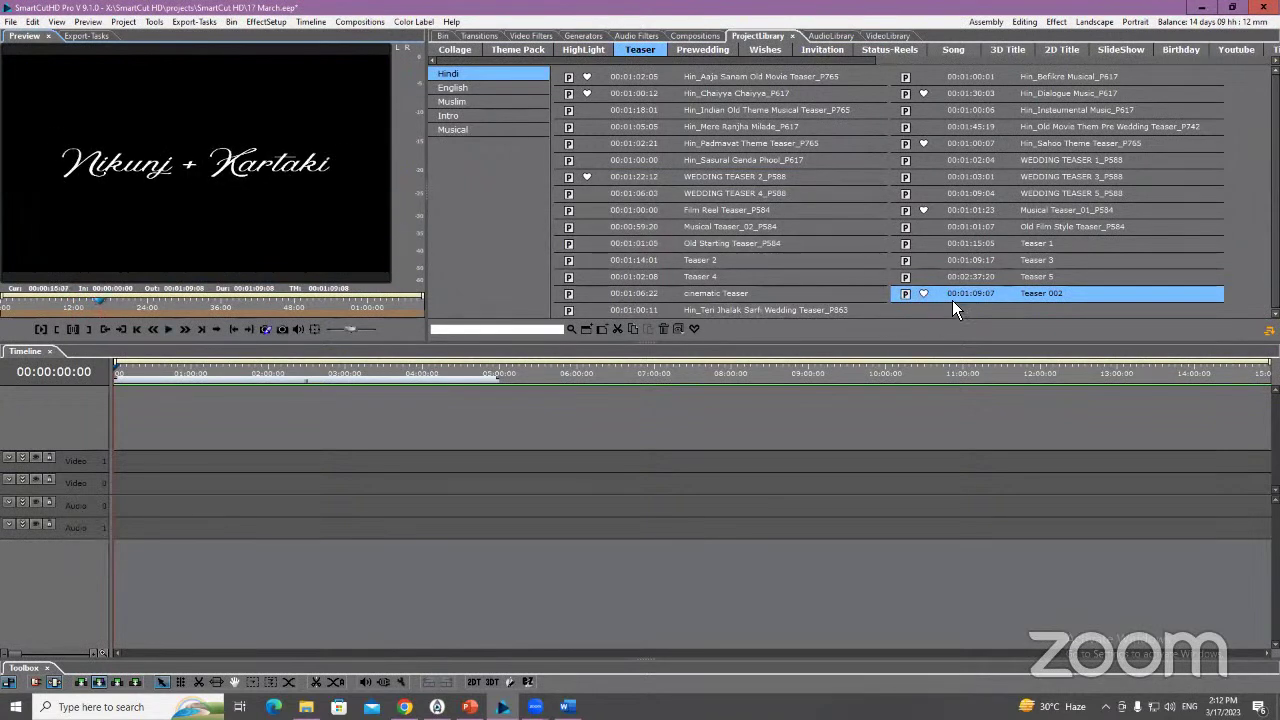
Place the Hindi teaser template Teaser 002 at the start of the empty timeline
{"action": "left_click_drag", "start_coordinate": [956, 294], "coordinate": [118, 490]}
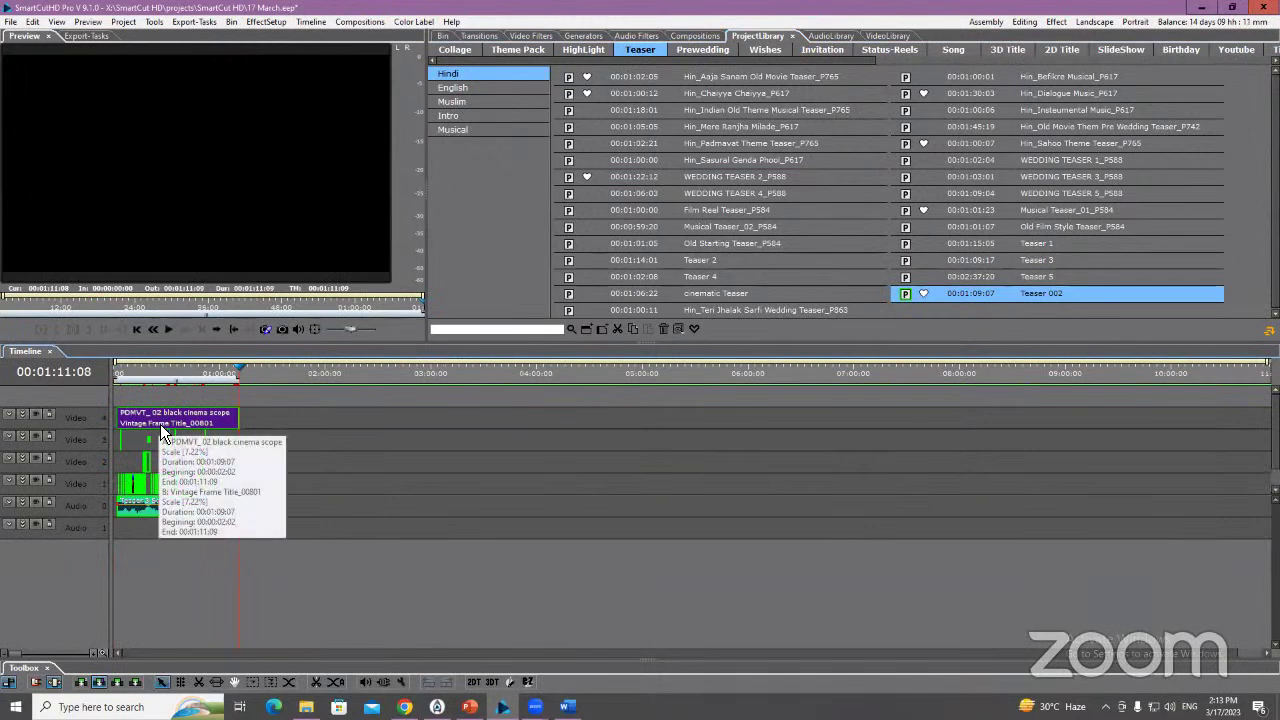
{"action": "mouse_move", "coordinate": [132, 372]}
{"action": "left_mouse_down"}
{"action": "mouse_move", "coordinate": [196, 380]}
{"action": "mouse_move", "coordinate": [132, 378]}
{"action": "mouse_move", "coordinate": [145, 383]}
{"action": "left_mouse_up"}
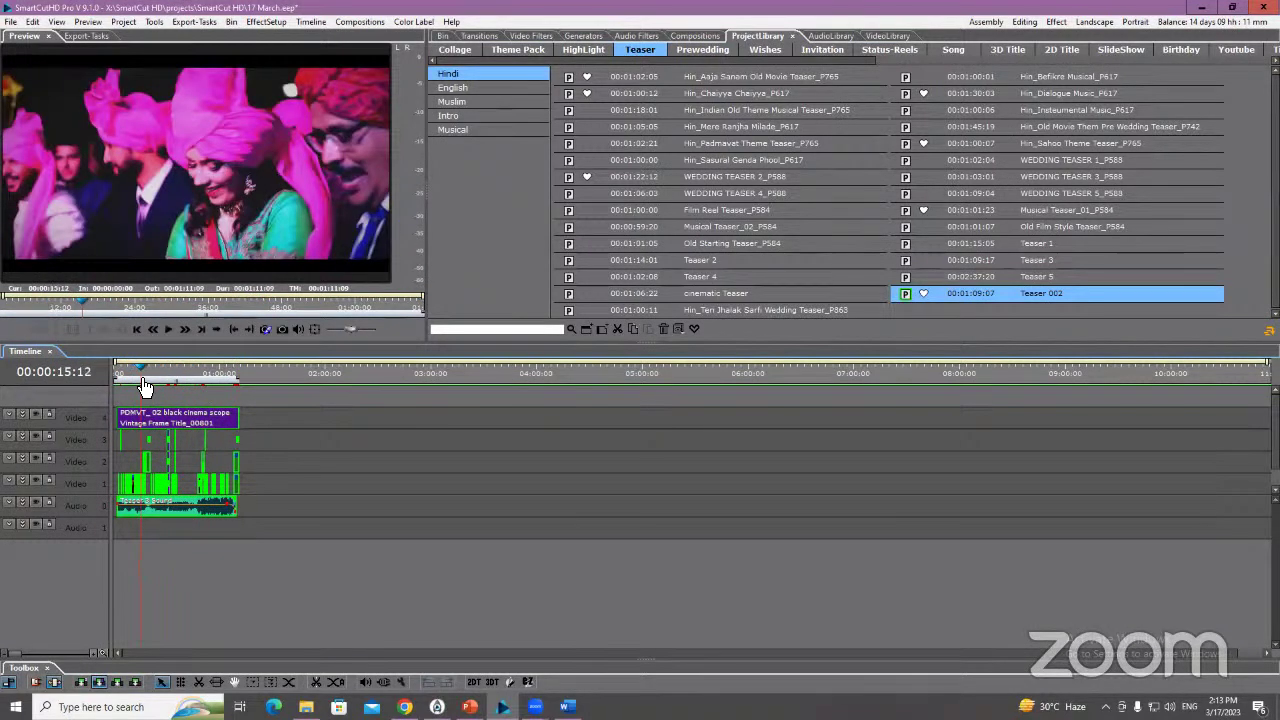
Play and scrub through the opening seconds of the placed teaser to examine its clips and titles
{"action": "scroll", "coordinate": [145, 383], "scroll_direction": "up", "scroll_amount": 5}
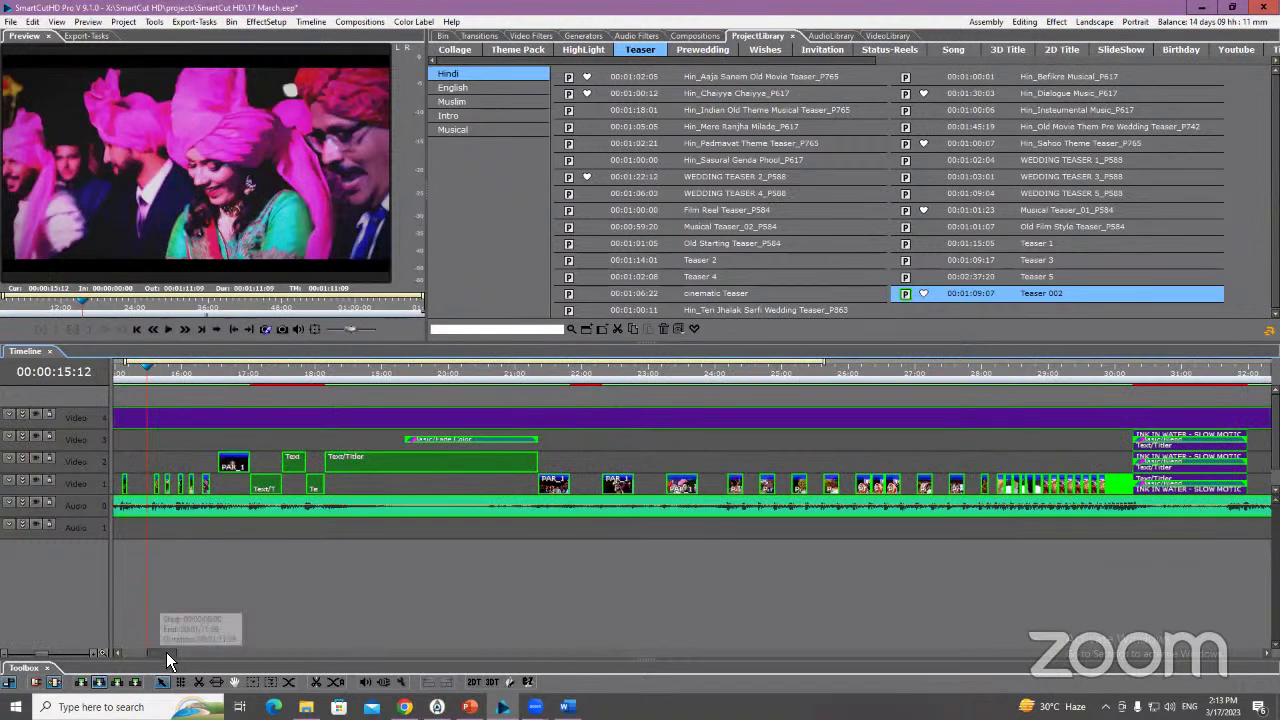
{"action": "left_click_drag", "start_coordinate": [156, 652], "coordinate": [145, 653]}
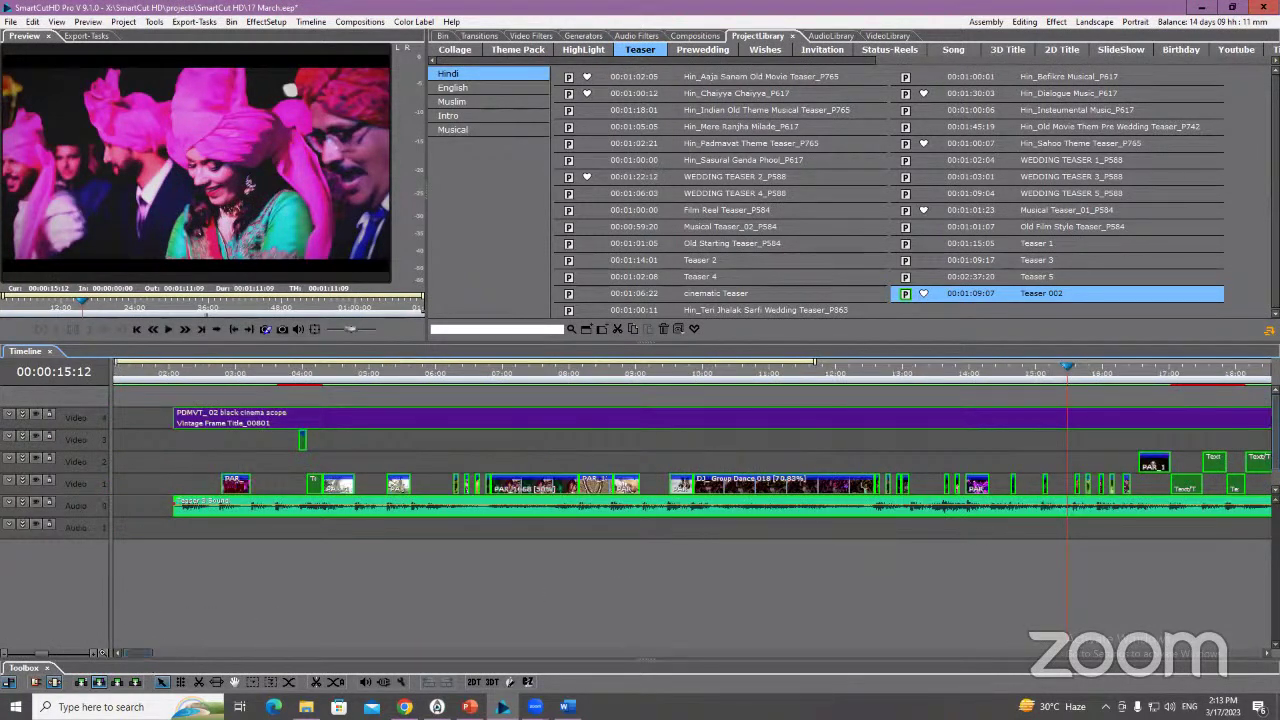
{"action": "scroll", "coordinate": [208, 424], "scroll_direction": "down", "scroll_amount": 2}
{"action": "left_click", "coordinate": [208, 372]}
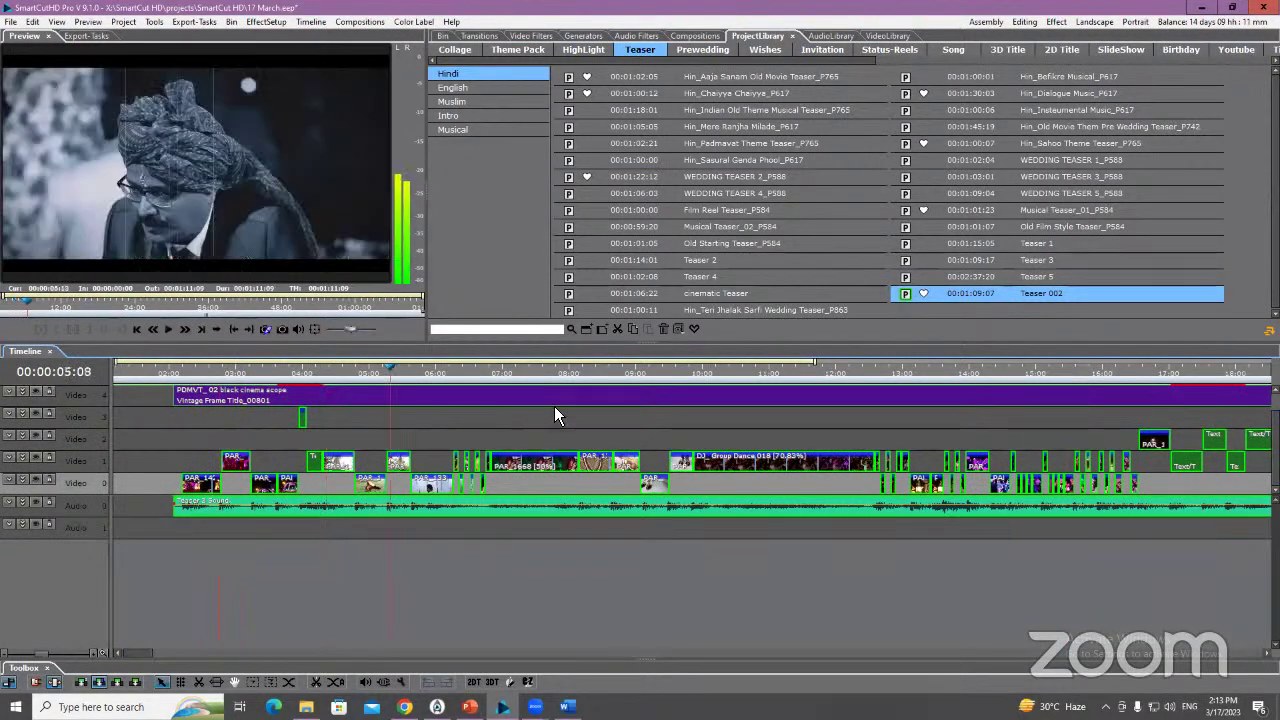
{"action": "left_click", "coordinate": [677, 418]}
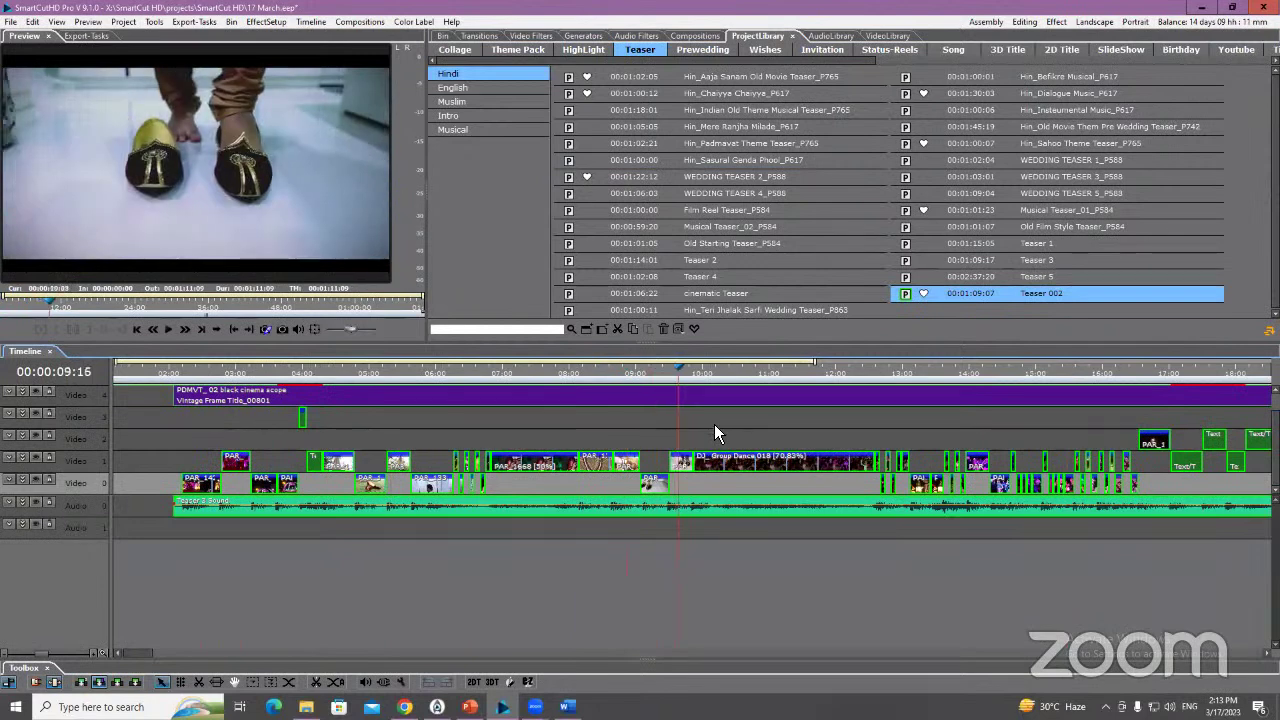
{"action": "left_click", "coordinate": [710, 424]}
{"action": "left_click", "coordinate": [760, 430]}
{"action": "left_click_drag", "start_coordinate": [790, 422], "coordinate": [348, 456]}
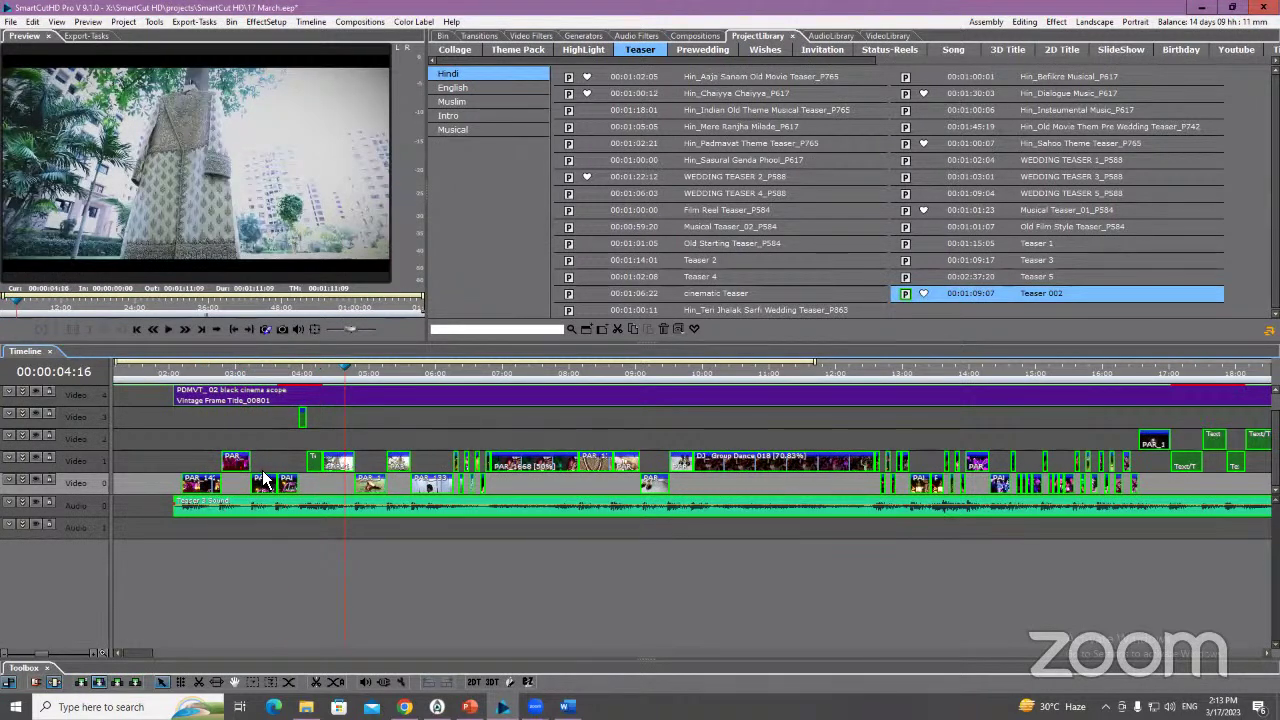
{"action": "left_click", "coordinate": [200, 374]}
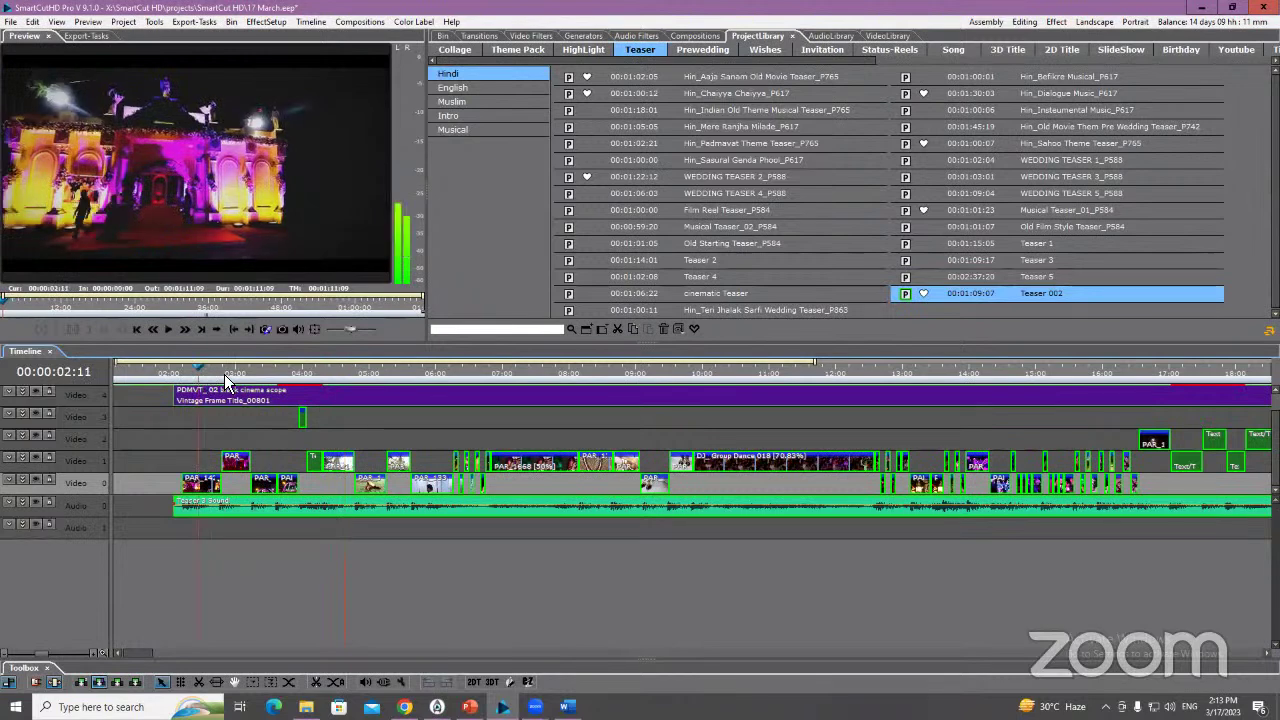
{"action": "left_click", "coordinate": [206, 376]}
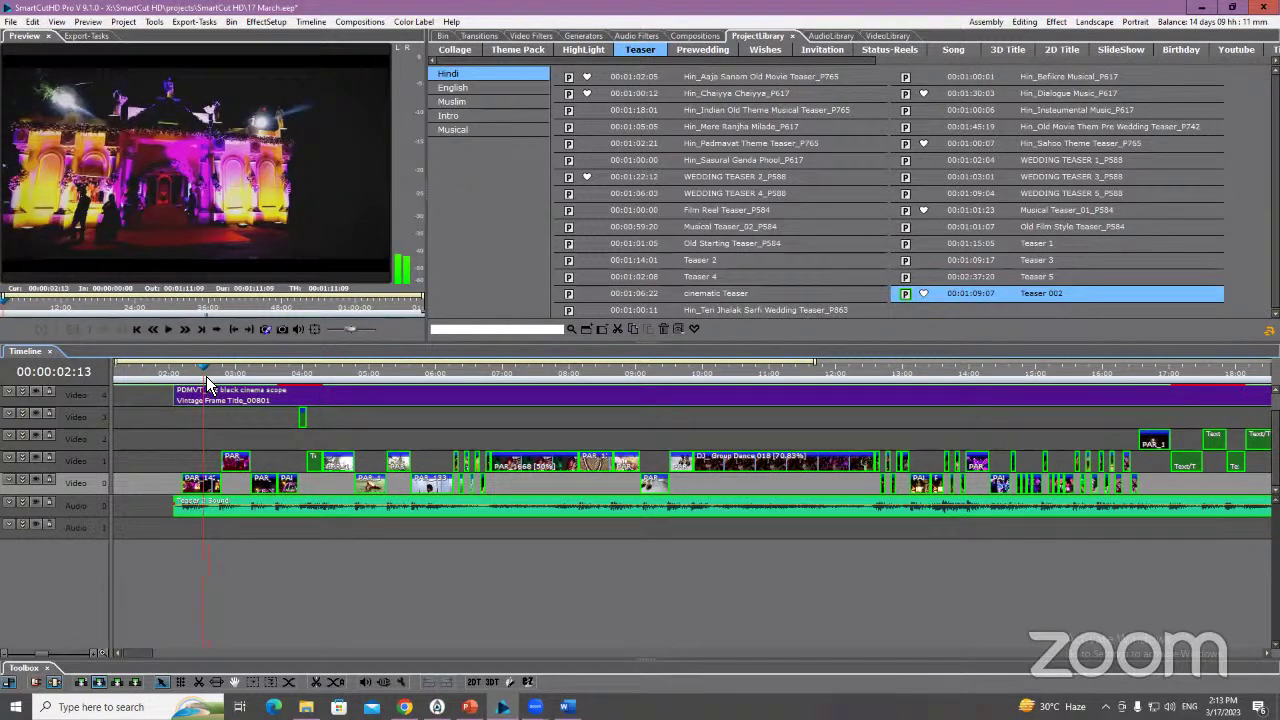
Deselect the teaser's clips and highlight the source of the first Video 0 clip in the bin
{"action": "left_click", "coordinate": [186, 426]}
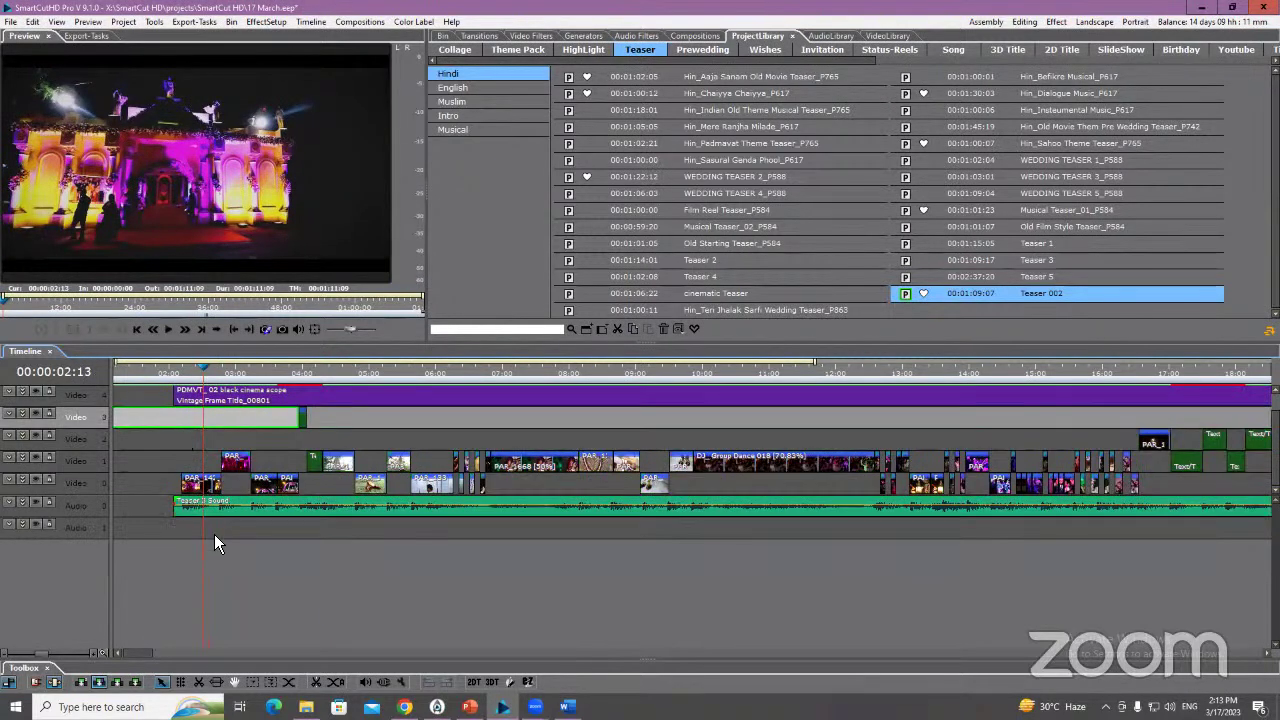
{"action": "left_click", "coordinate": [200, 484]}
{"action": "right_click", "coordinate": [200, 484]}
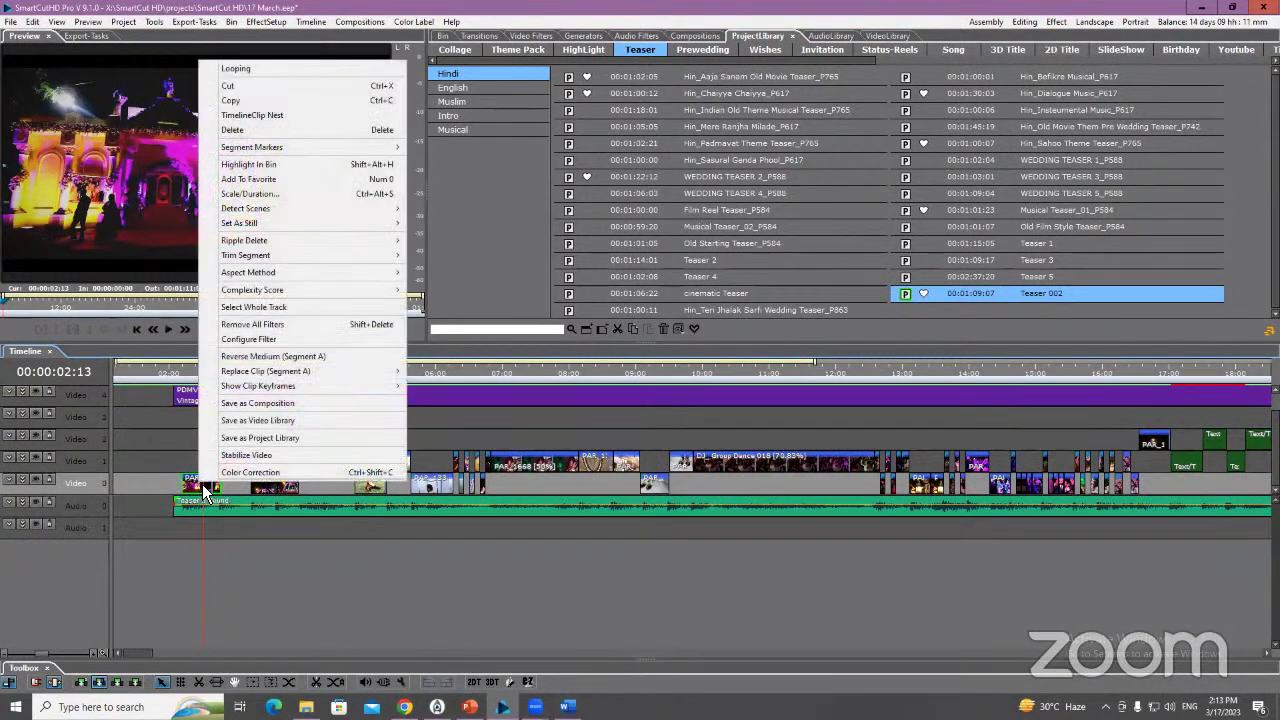
{"action": "left_click", "coordinate": [302, 166]}
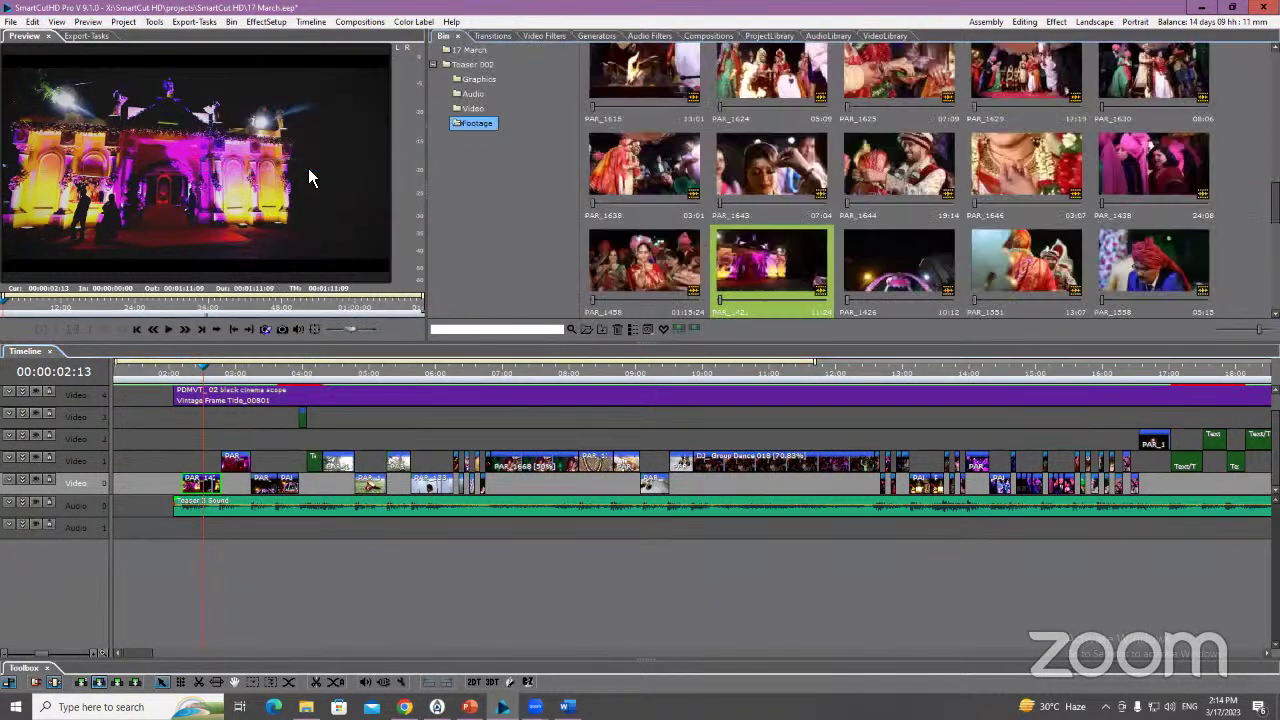
Sort the Teaser 002 Footage bin by timeline time and shrink the clip thumbnails slightly
{"action": "right_click", "coordinate": [774, 262]}
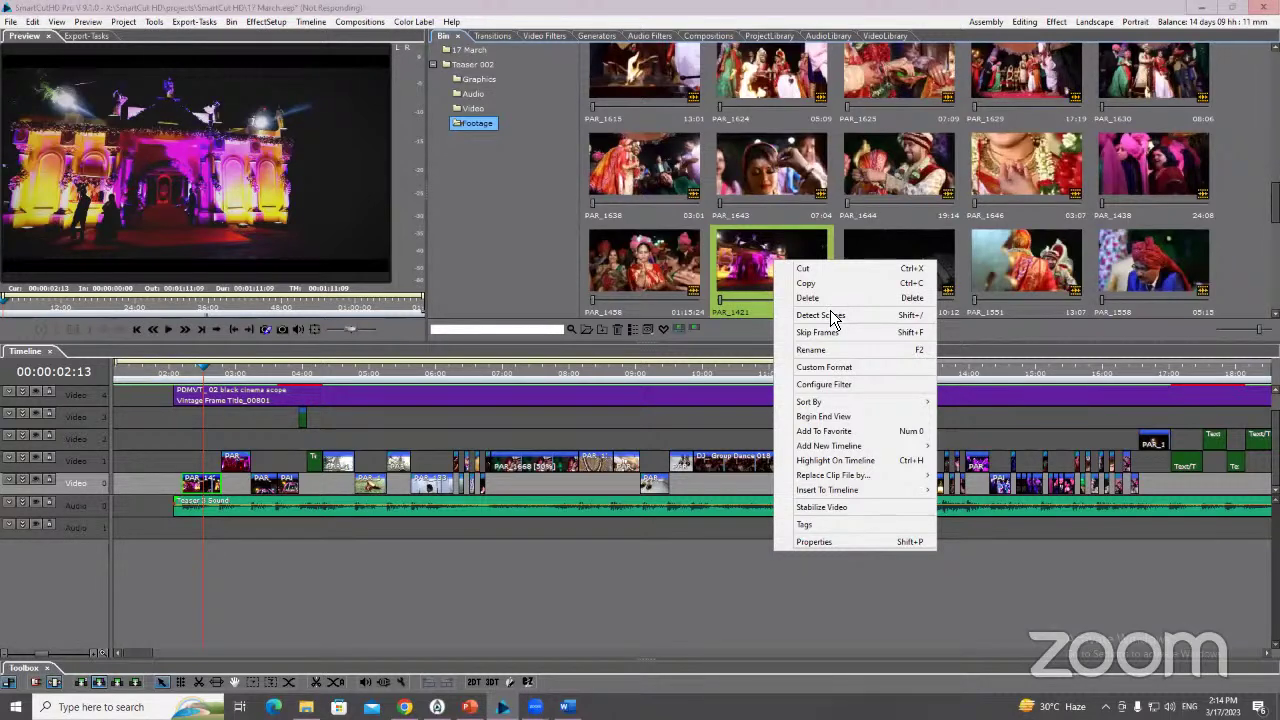
{"action": "mouse_move", "coordinate": [838, 404]}
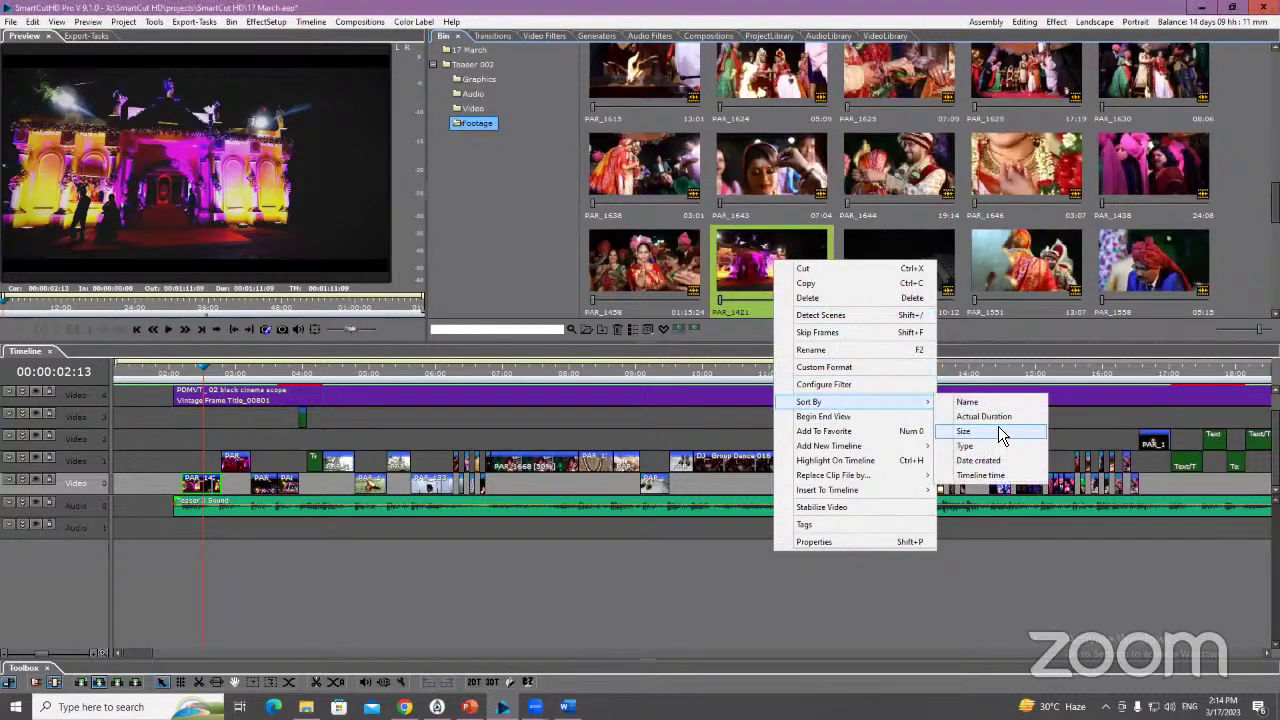
{"action": "left_click", "coordinate": [988, 478]}
{"action": "scroll", "coordinate": [828, 148], "scroll_direction": "up", "scroll_amount": 5}
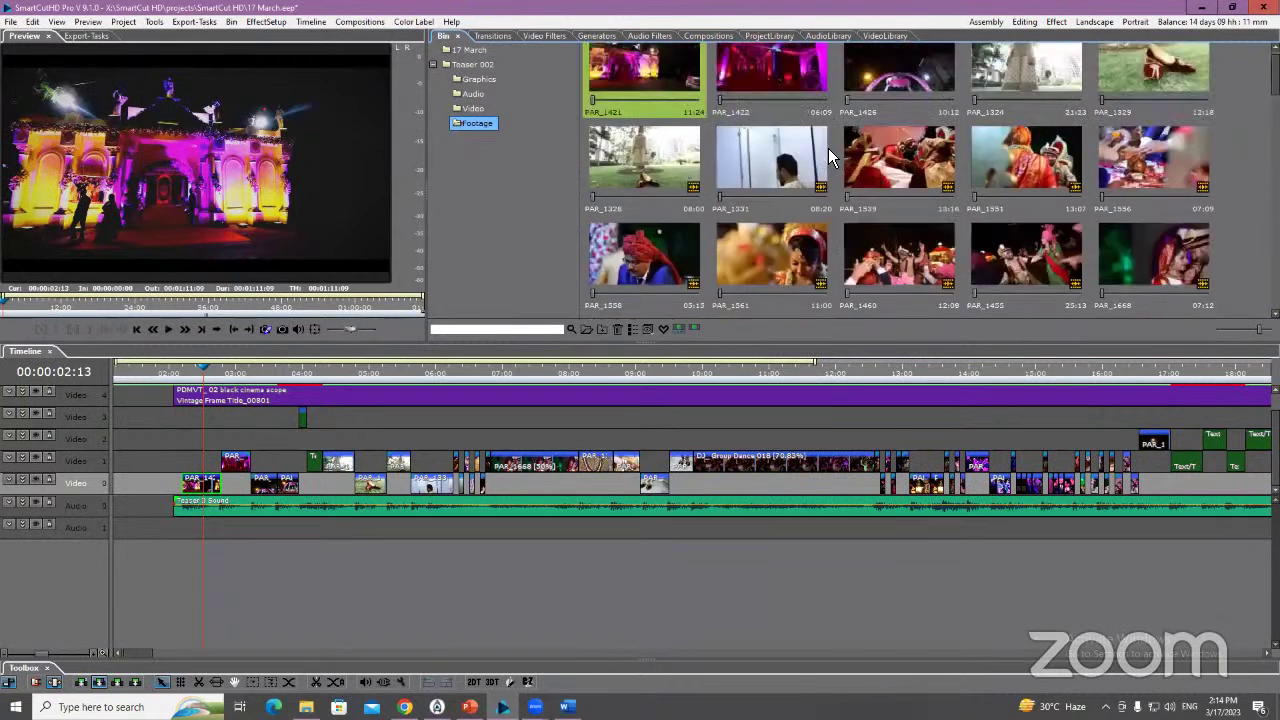
{"action": "scroll", "coordinate": [828, 148], "scroll_direction": "up", "scroll_amount": 1}
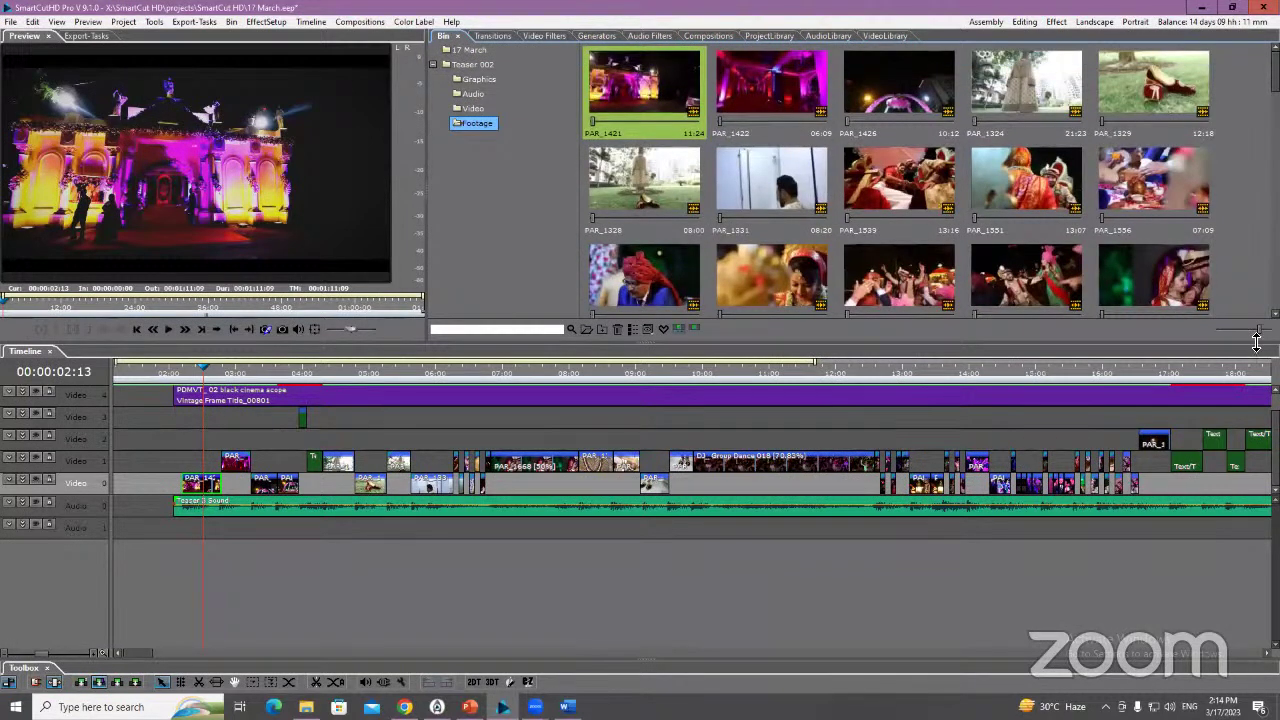
{"action": "left_click_drag", "start_coordinate": [1259, 331], "coordinate": [1245, 345]}
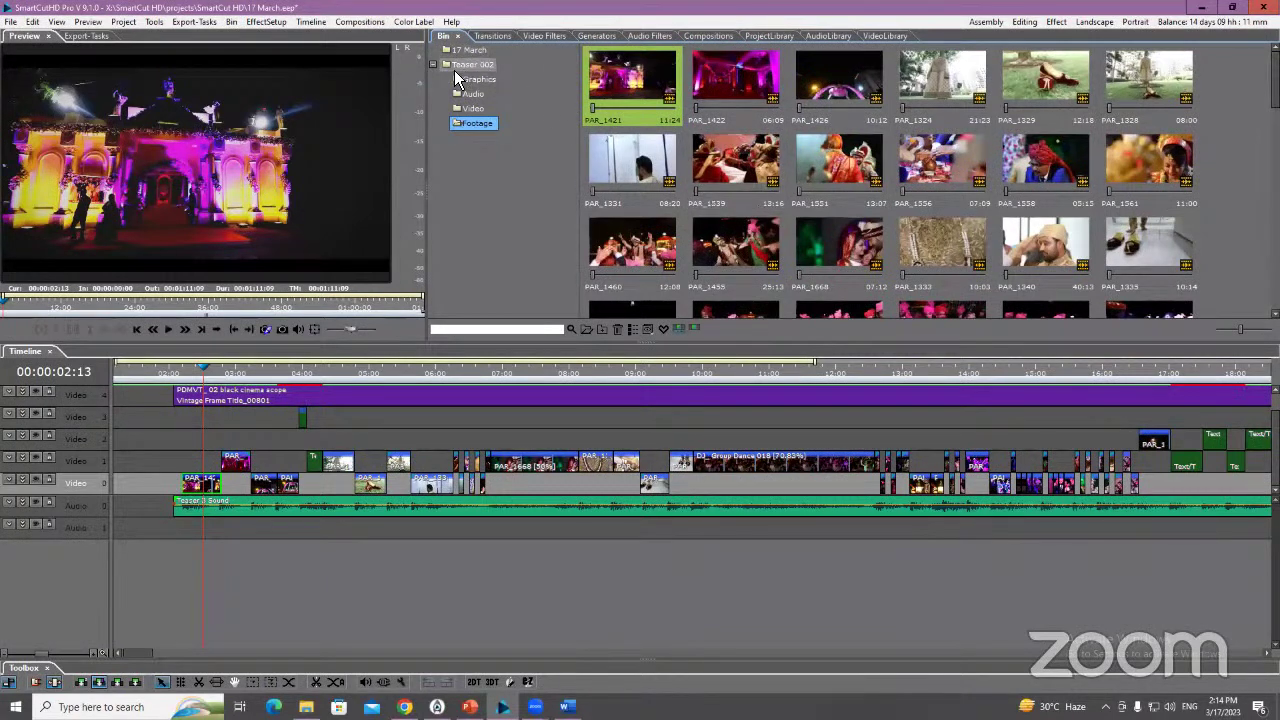
{"action": "left_click", "coordinate": [460, 124]}
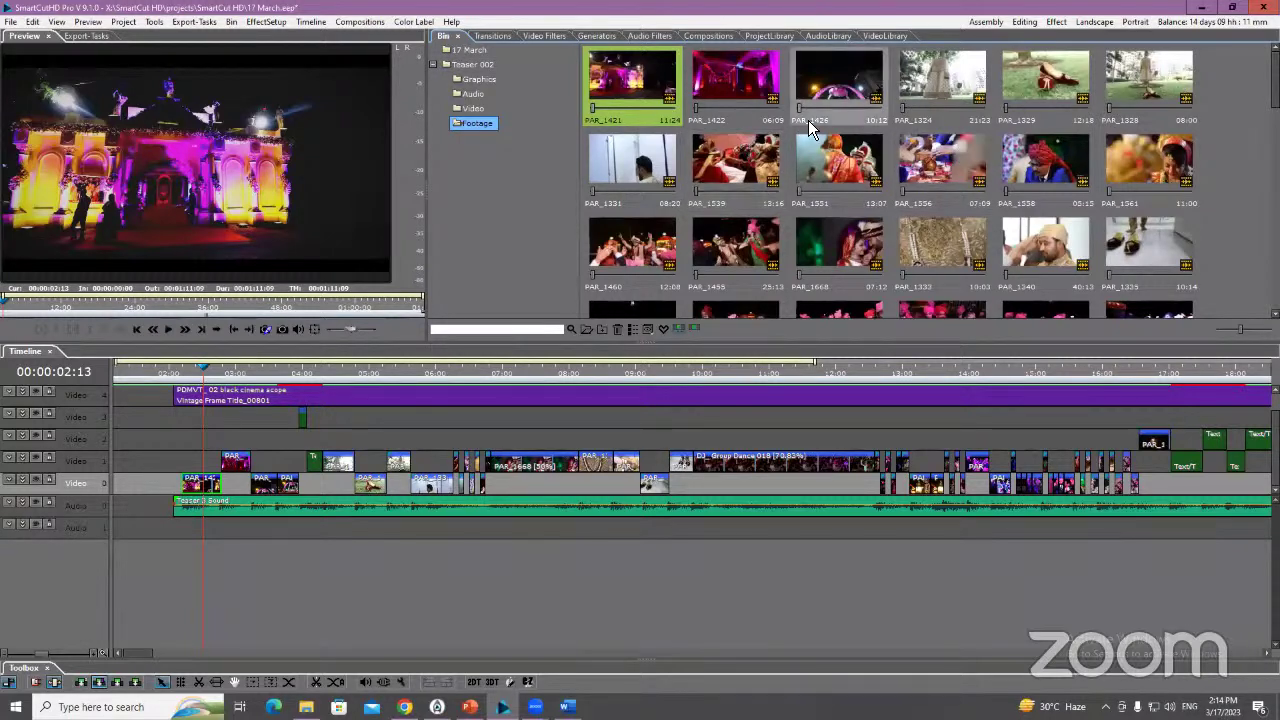
Switch to the Assembly layout and widen the Explorer's file area
{"action": "left_click", "coordinate": [986, 22]}
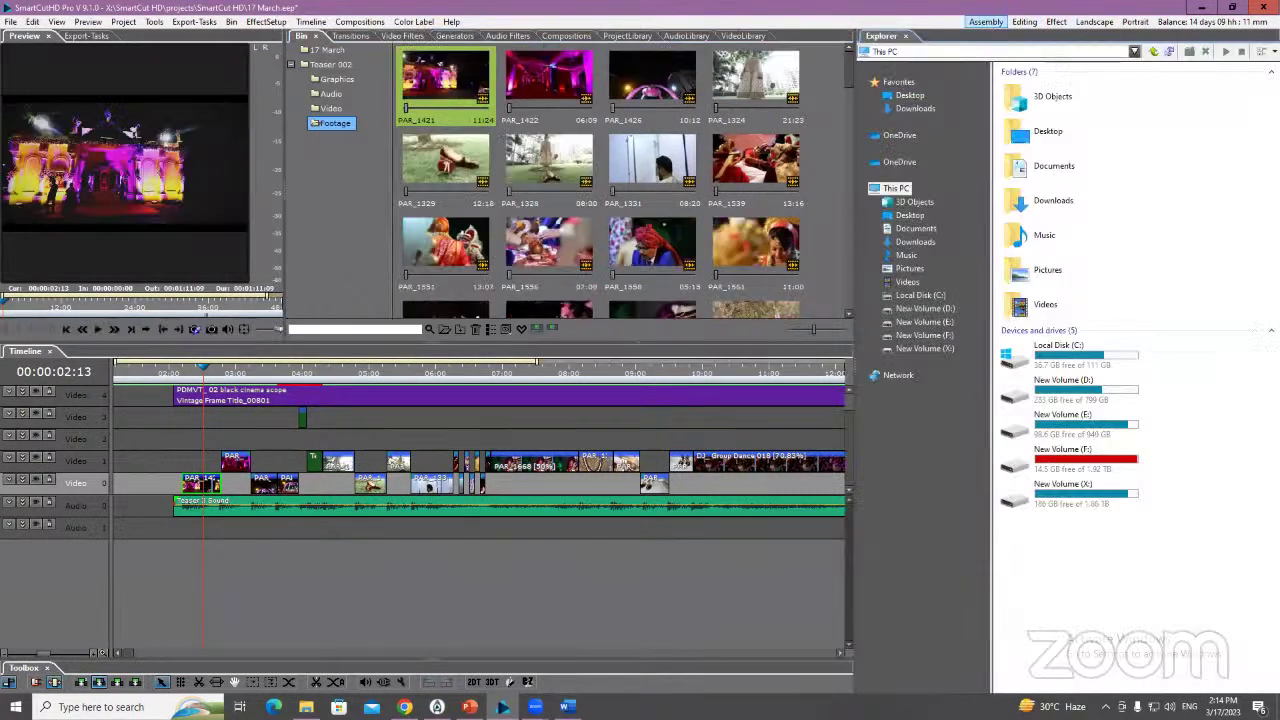
{"action": "left_click_drag", "start_coordinate": [993, 272], "coordinate": [912, 248]}
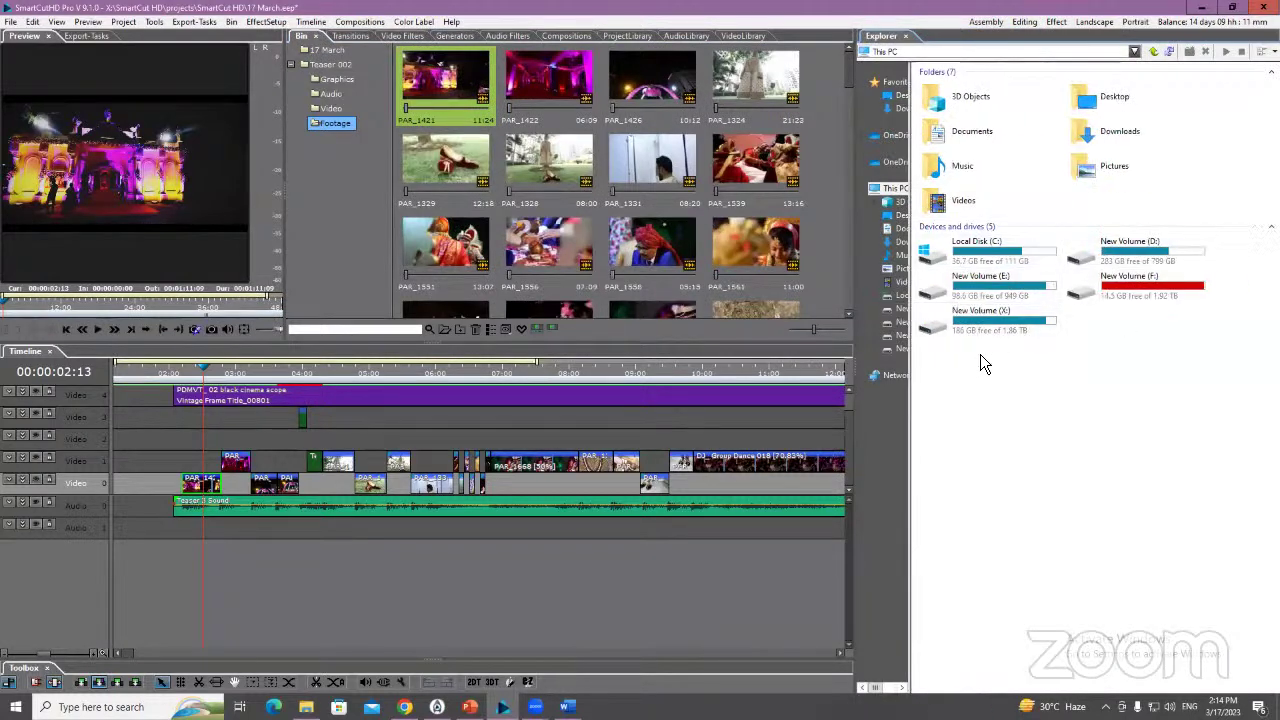
Open the 000-Teaser Fottage folder inside 0000_Demo Footages on the X: drive and show its files as thumbnails
{"action": "double_click", "coordinate": [1012, 314]}
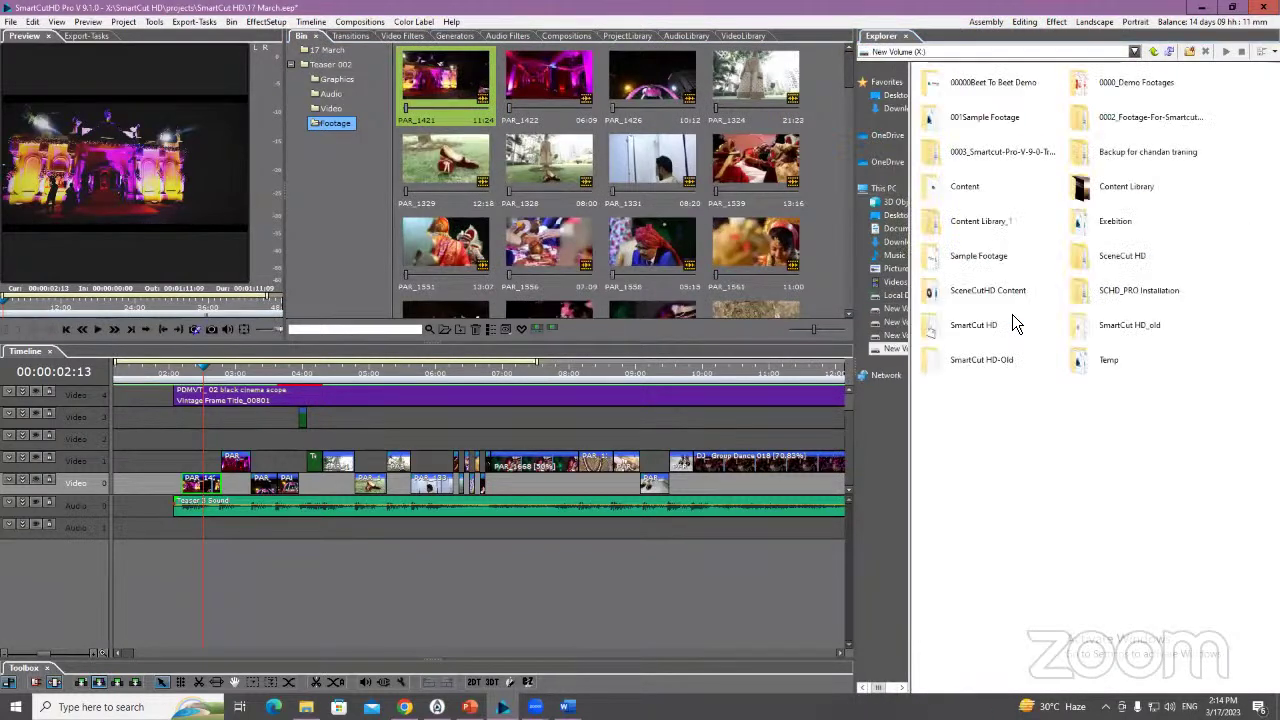
{"action": "double_click", "coordinate": [1138, 90]}
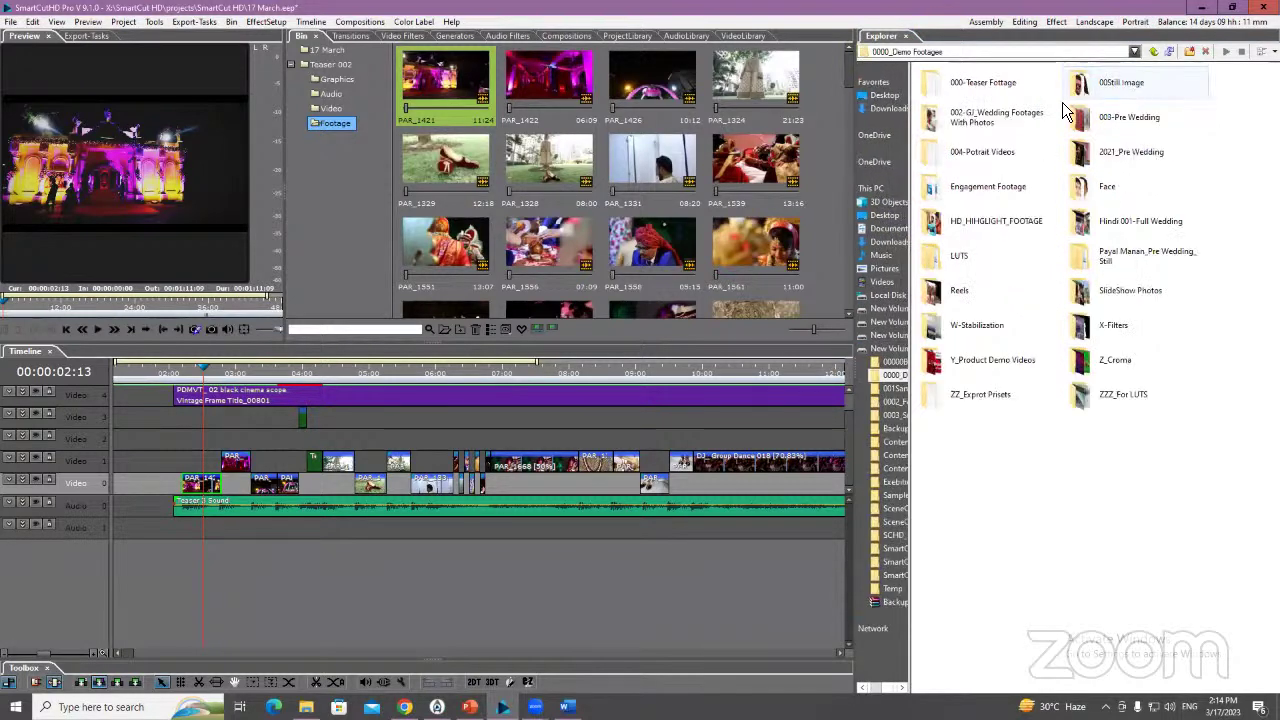
{"action": "double_click", "coordinate": [1024, 90]}
{"action": "left_click", "coordinate": [1260, 51]}
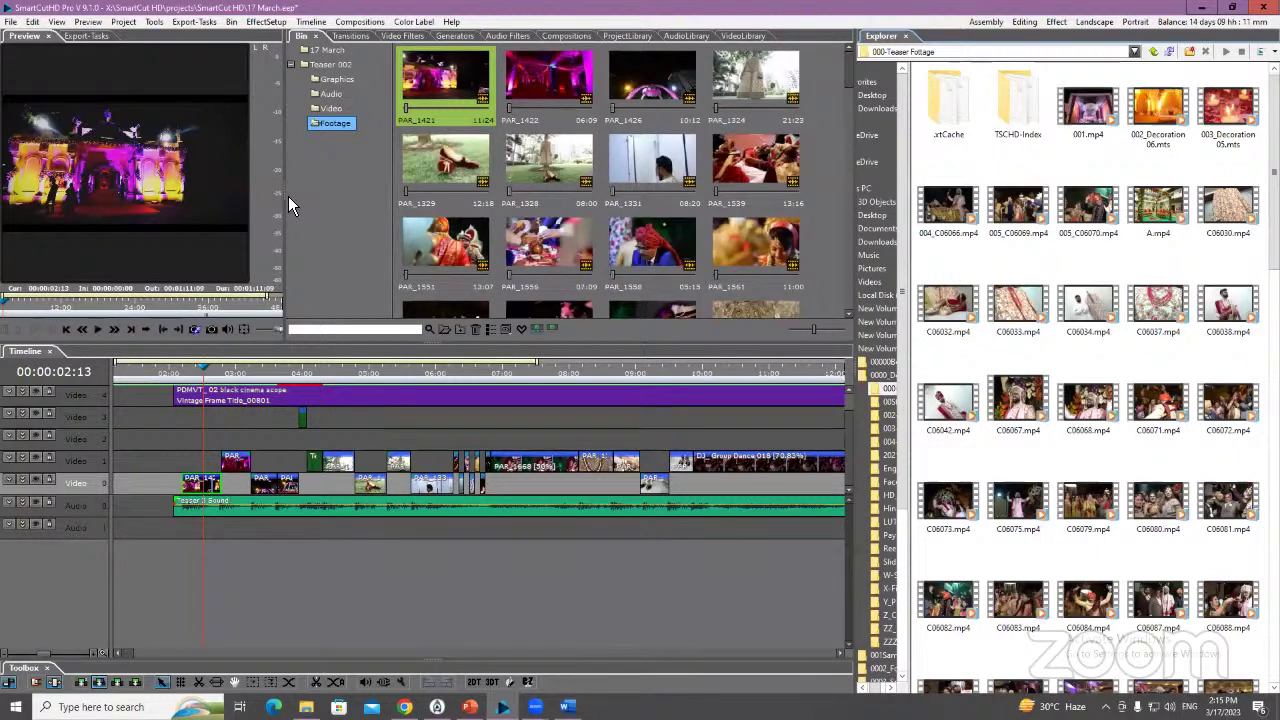
Widen the preview area, browse the teaser footage folder and preview the clip C06146.mp4
{"action": "left_click_drag", "start_coordinate": [288, 196], "coordinate": [395, 196]}
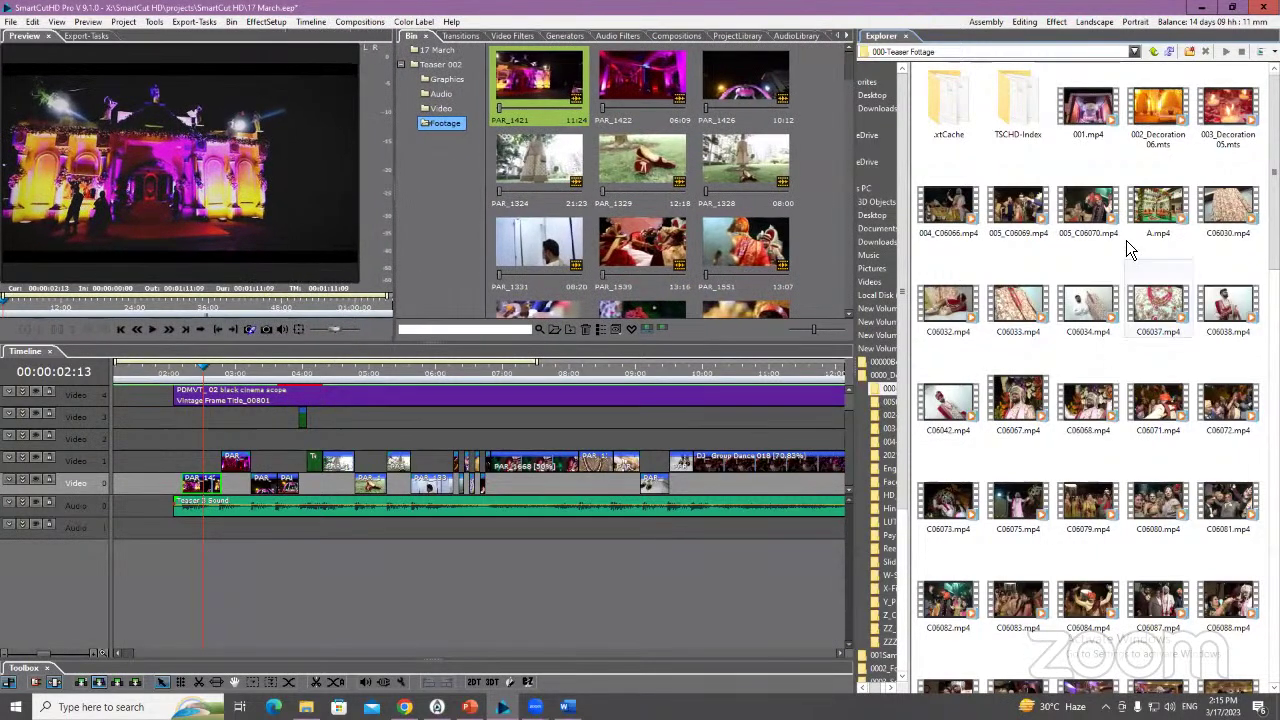
{"action": "scroll", "coordinate": [1095, 230], "scroll_direction": "down", "scroll_amount": 10}
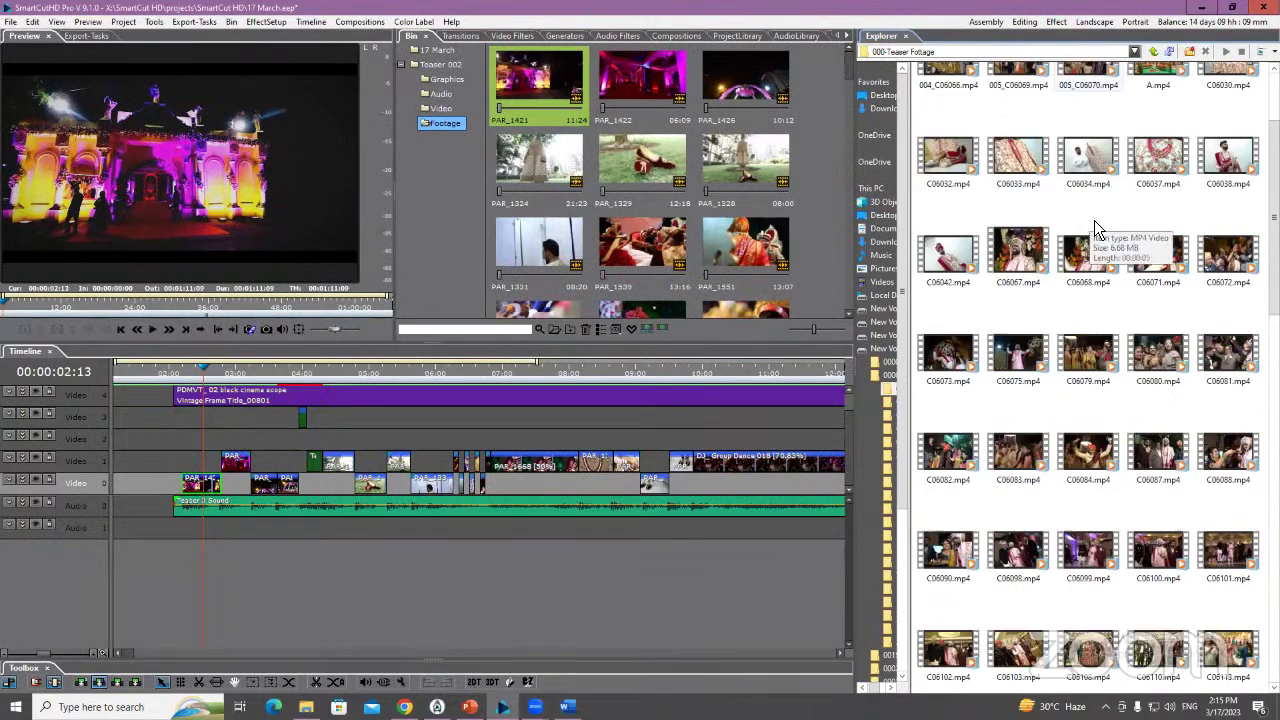
{"action": "scroll", "coordinate": [1092, 229], "scroll_direction": "up", "scroll_amount": 10}
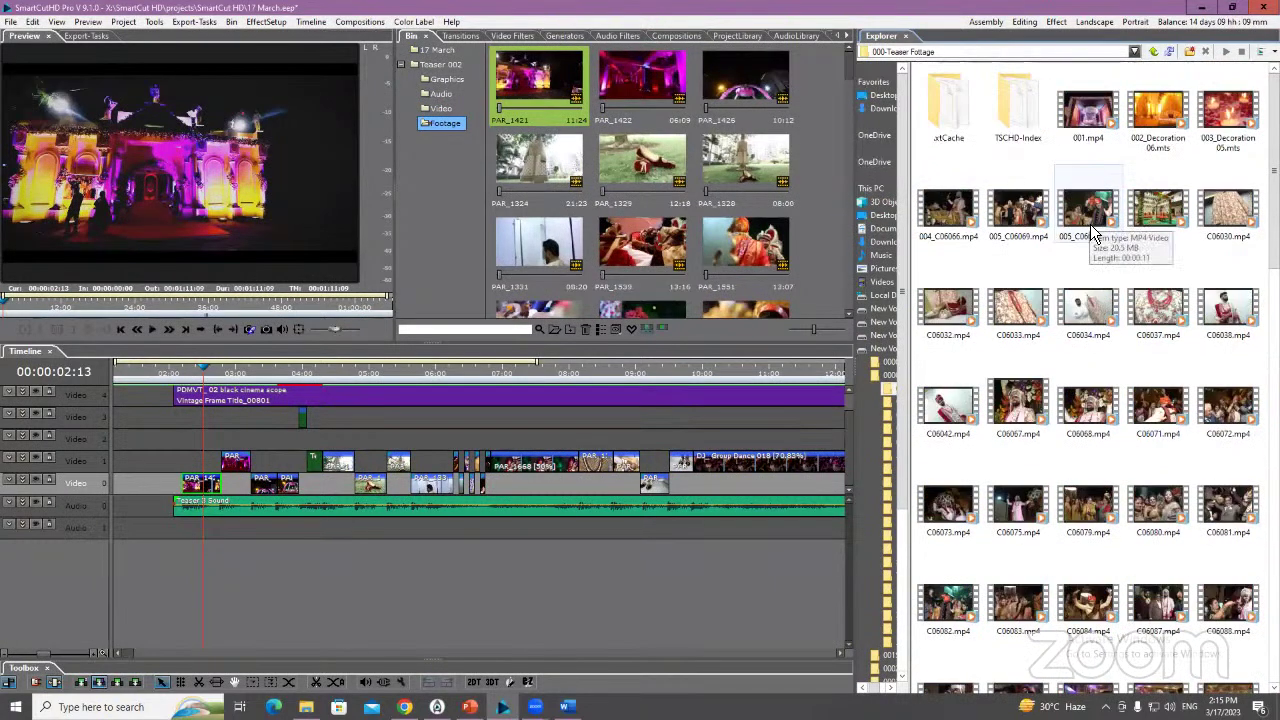
{"action": "scroll", "coordinate": [1108, 260], "scroll_direction": "down", "scroll_amount": 10}
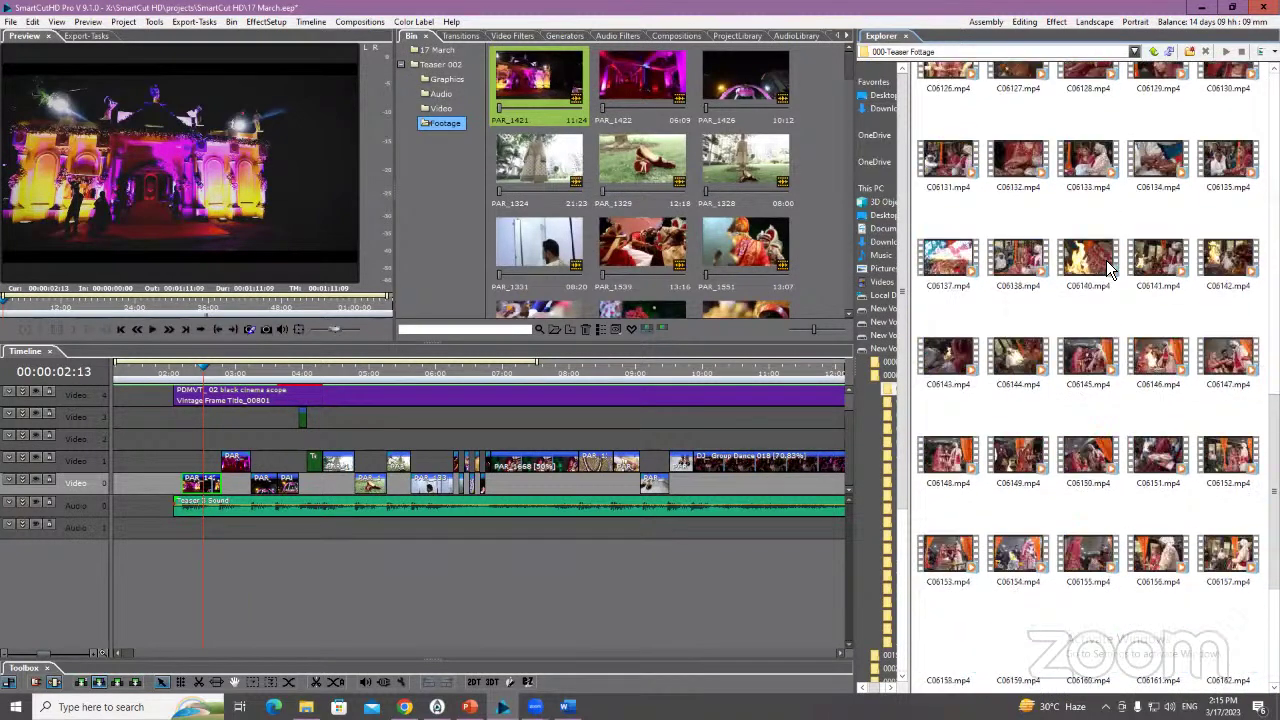
{"action": "scroll", "coordinate": [1094, 300], "scroll_direction": "up", "scroll_amount": 3}
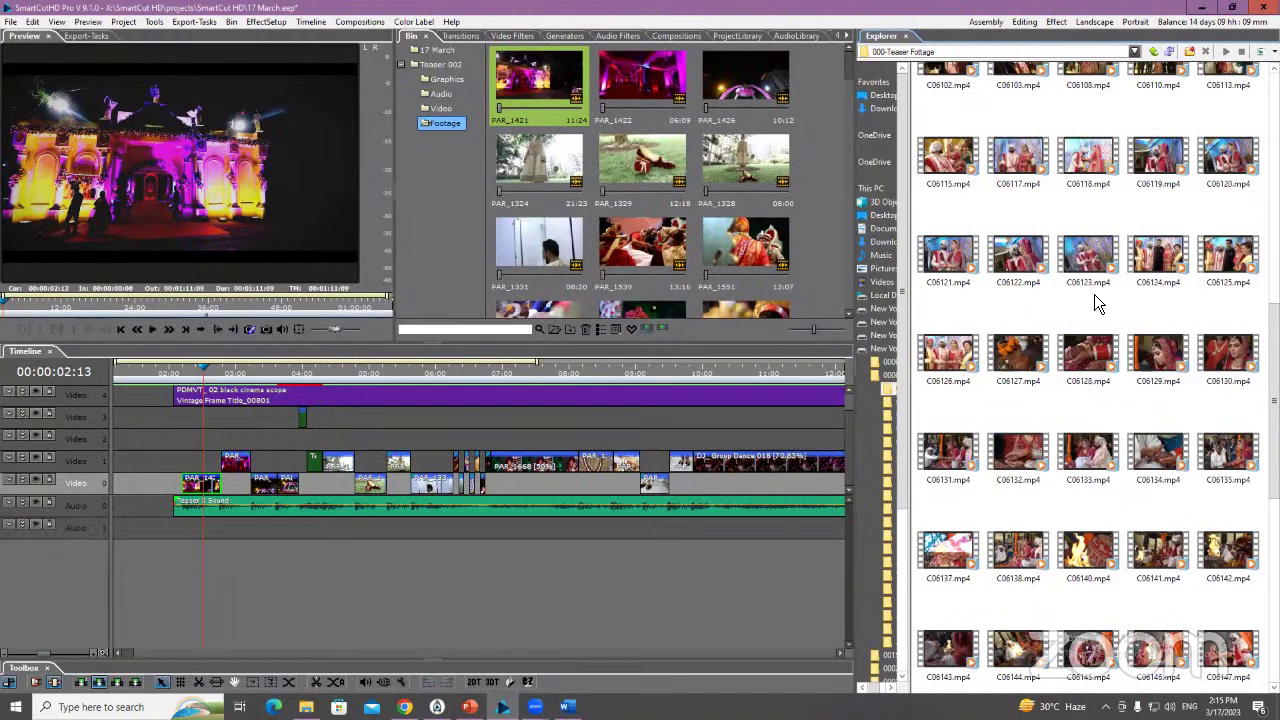
{"action": "scroll", "coordinate": [1094, 294], "scroll_direction": "down", "scroll_amount": 3}
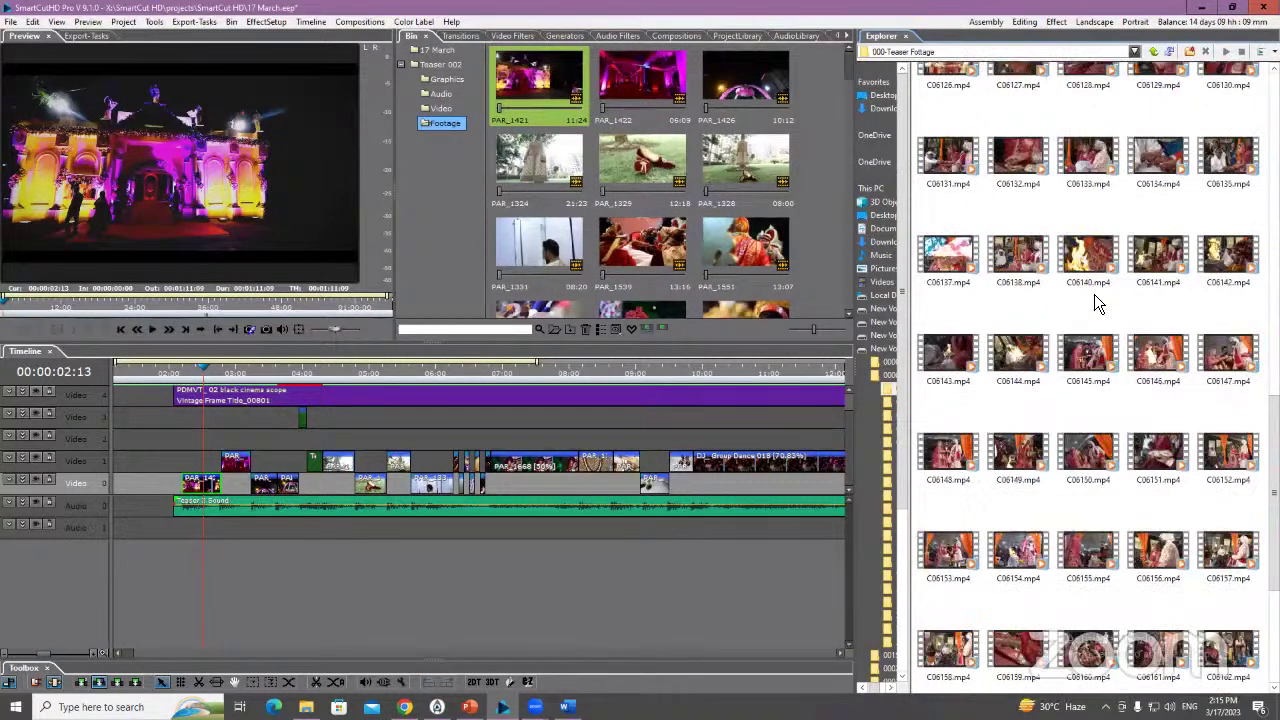
{"action": "double_click", "coordinate": [1145, 370]}
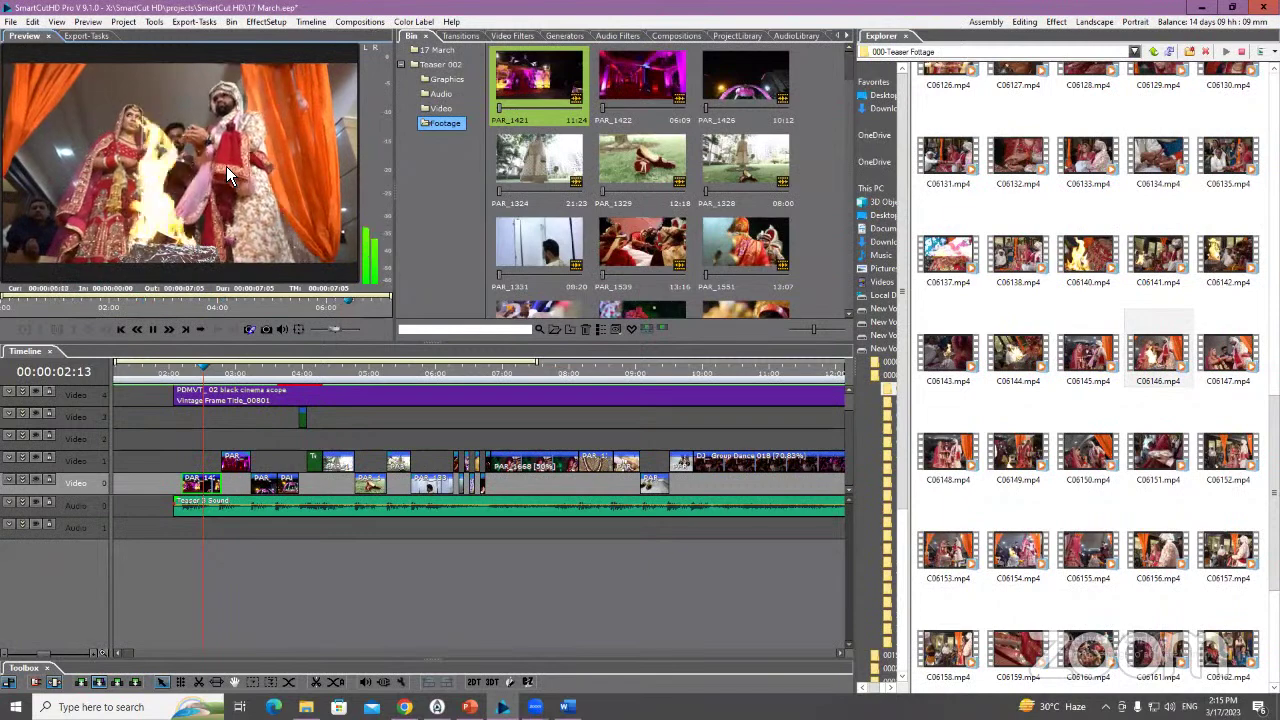
Preview the clips C06034.mp4 and C06126.mp4 from the teaser footage folder
{"action": "scroll", "coordinate": [1160, 170], "scroll_direction": "up", "scroll_amount": 8}
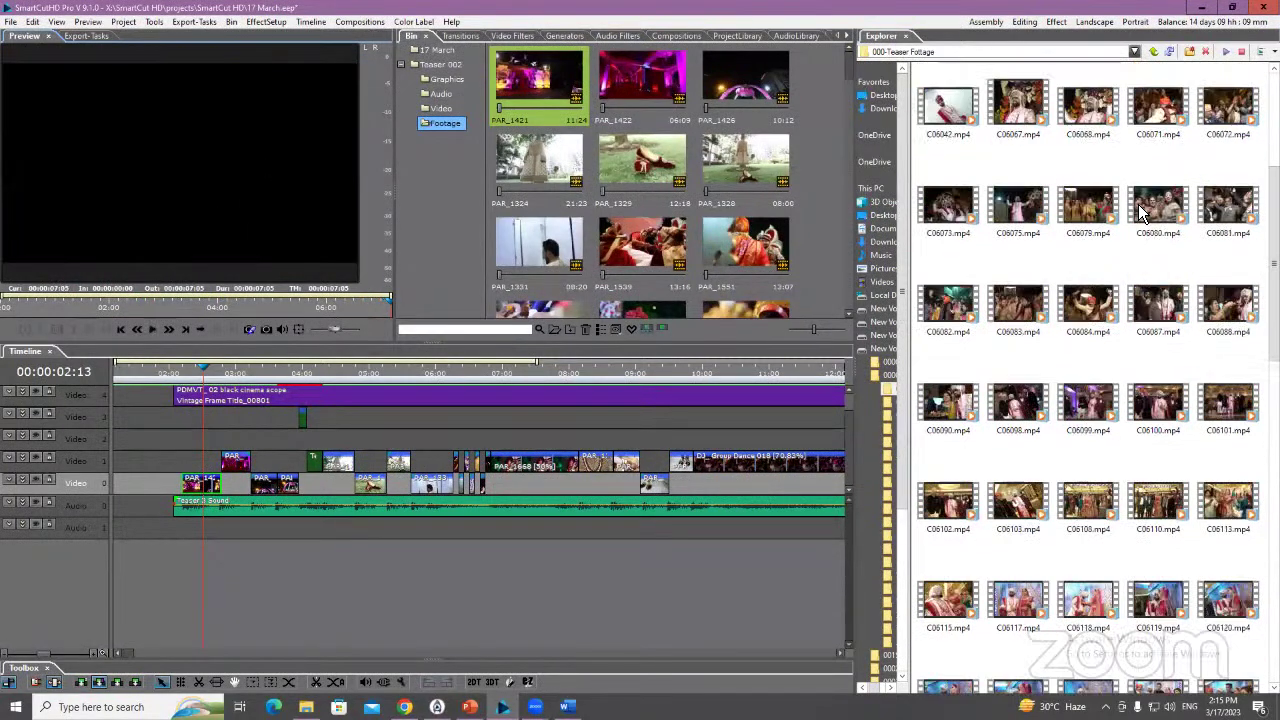
{"action": "left_click", "coordinate": [1088, 160]}
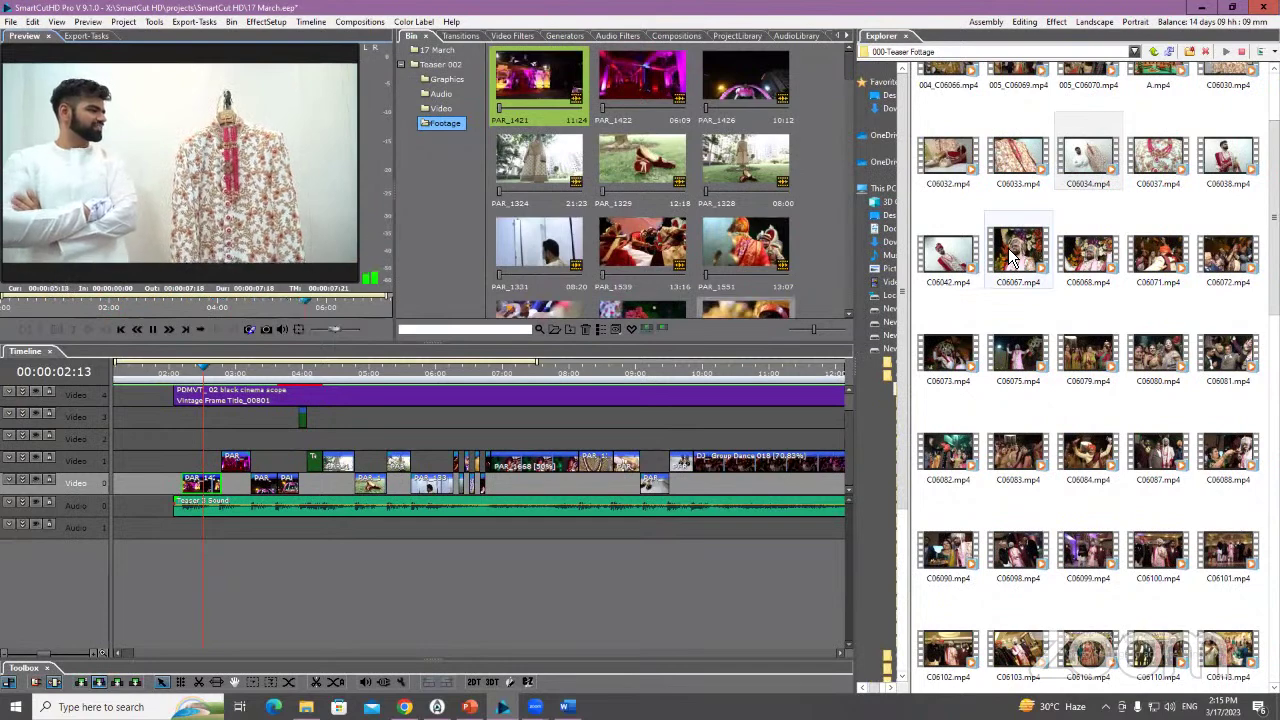
{"action": "scroll", "coordinate": [1003, 358], "scroll_direction": "down", "scroll_amount": 3}
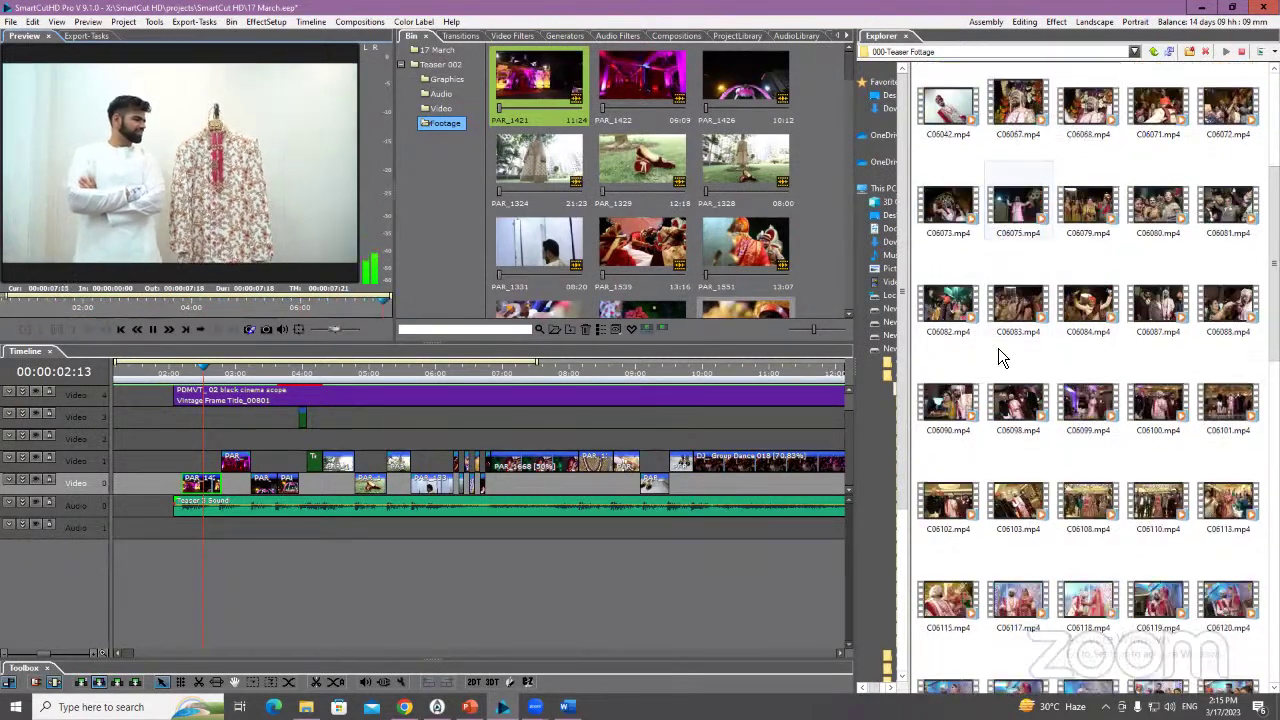
{"action": "scroll", "coordinate": [1000, 345], "scroll_direction": "down", "scroll_amount": 6}
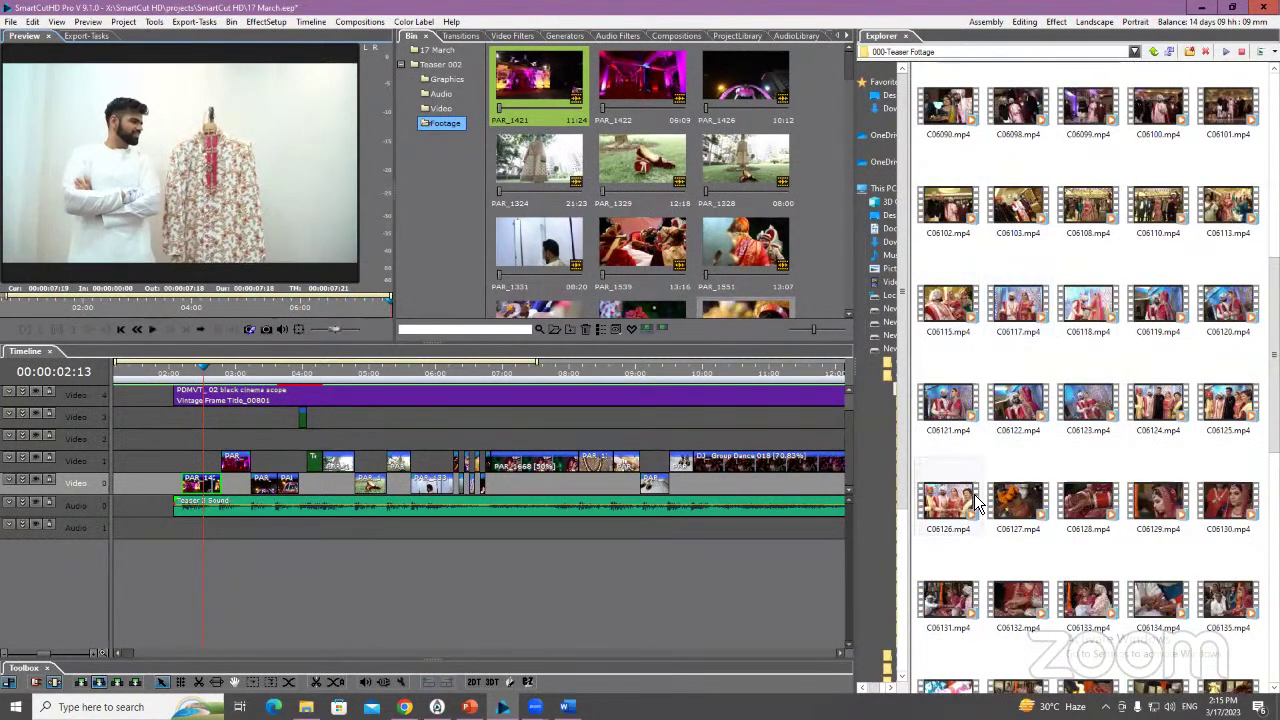
{"action": "left_click", "coordinate": [952, 520]}
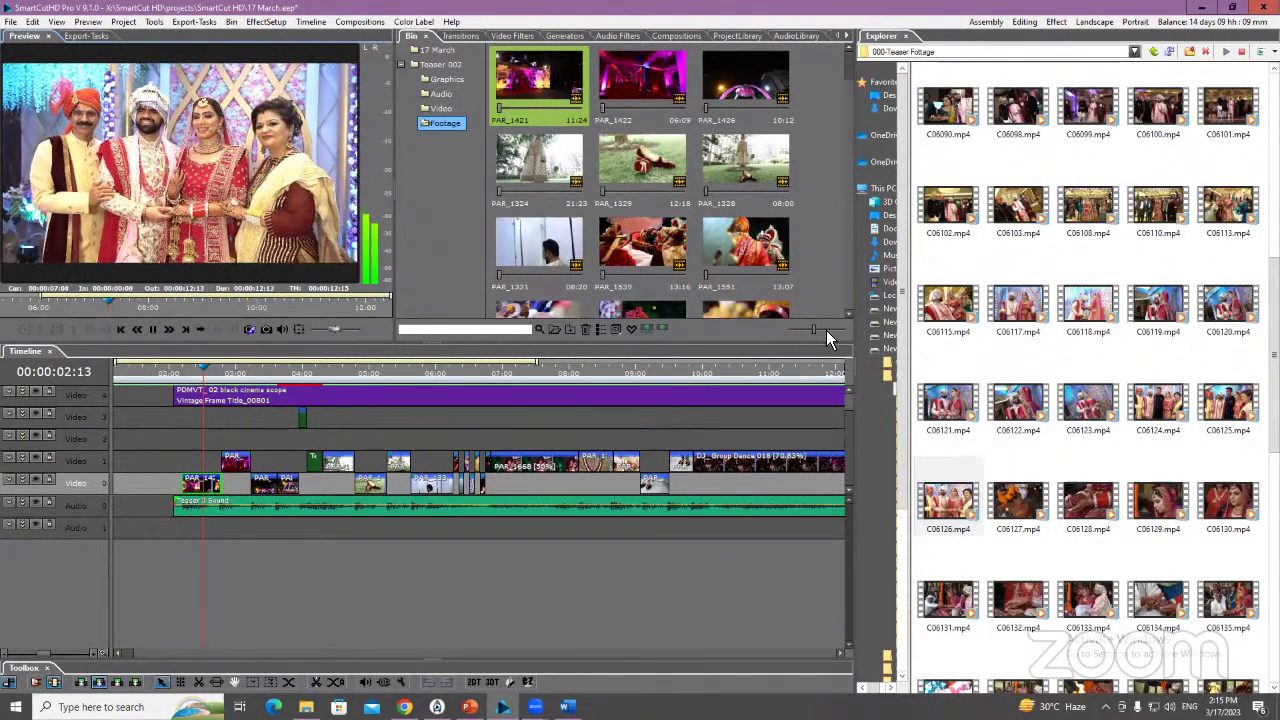
Reduce the thumbnail size in the Footage bin slightly and look through the template's sample clips
{"action": "mouse_move", "coordinate": [818, 332]}
{"action": "left_mouse_down"}
{"action": "mouse_move", "coordinate": [844, 334]}
{"action": "mouse_move", "coordinate": [810, 334]}
{"action": "left_mouse_up"}
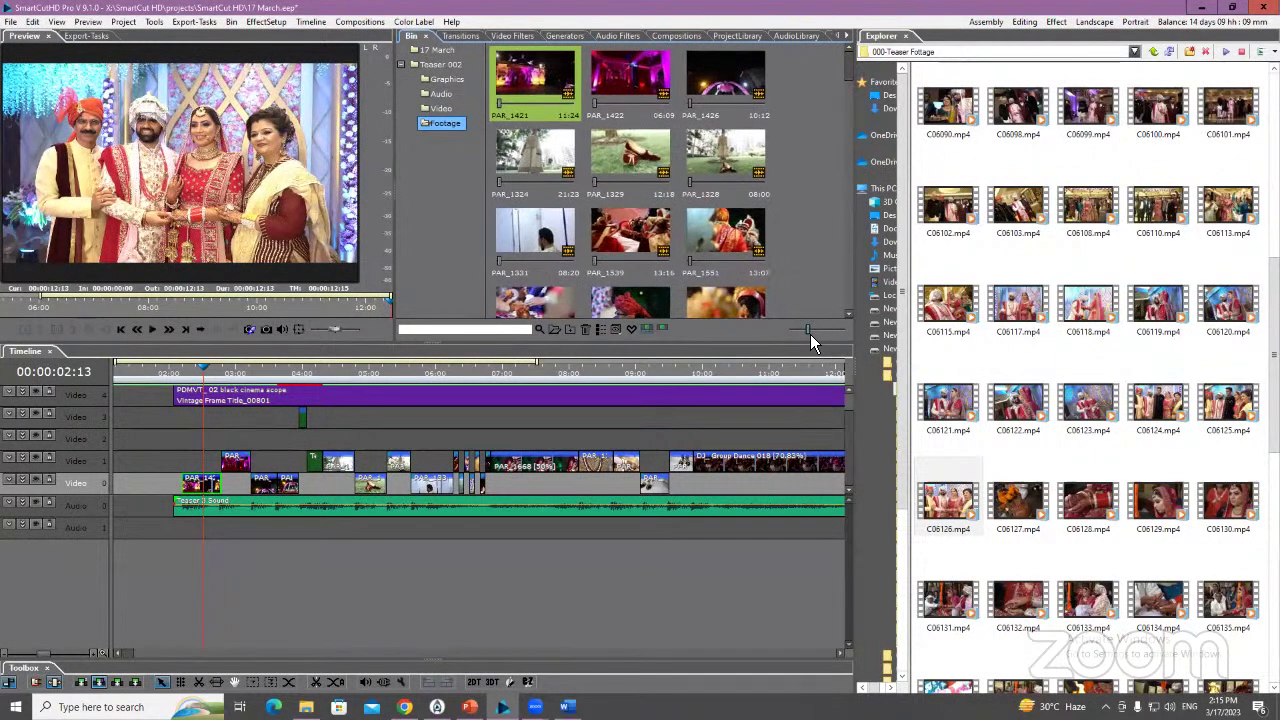
{"action": "scroll", "coordinate": [976, 262], "scroll_direction": "down", "scroll_amount": 10}
{"action": "scroll", "coordinate": [976, 262], "scroll_direction": "up", "scroll_amount": 8}
{"action": "scroll", "coordinate": [666, 206], "scroll_direction": "down", "scroll_amount": 3}
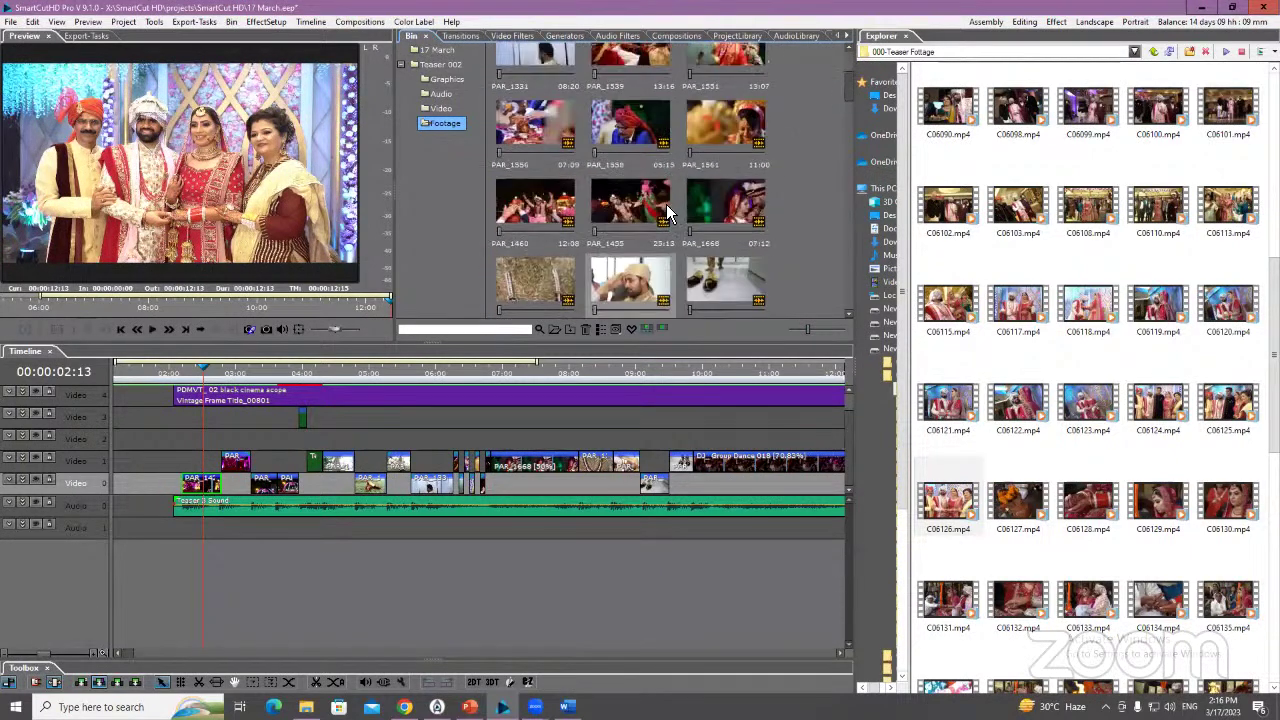
{"action": "scroll", "coordinate": [666, 206], "scroll_direction": "up", "scroll_amount": 2}
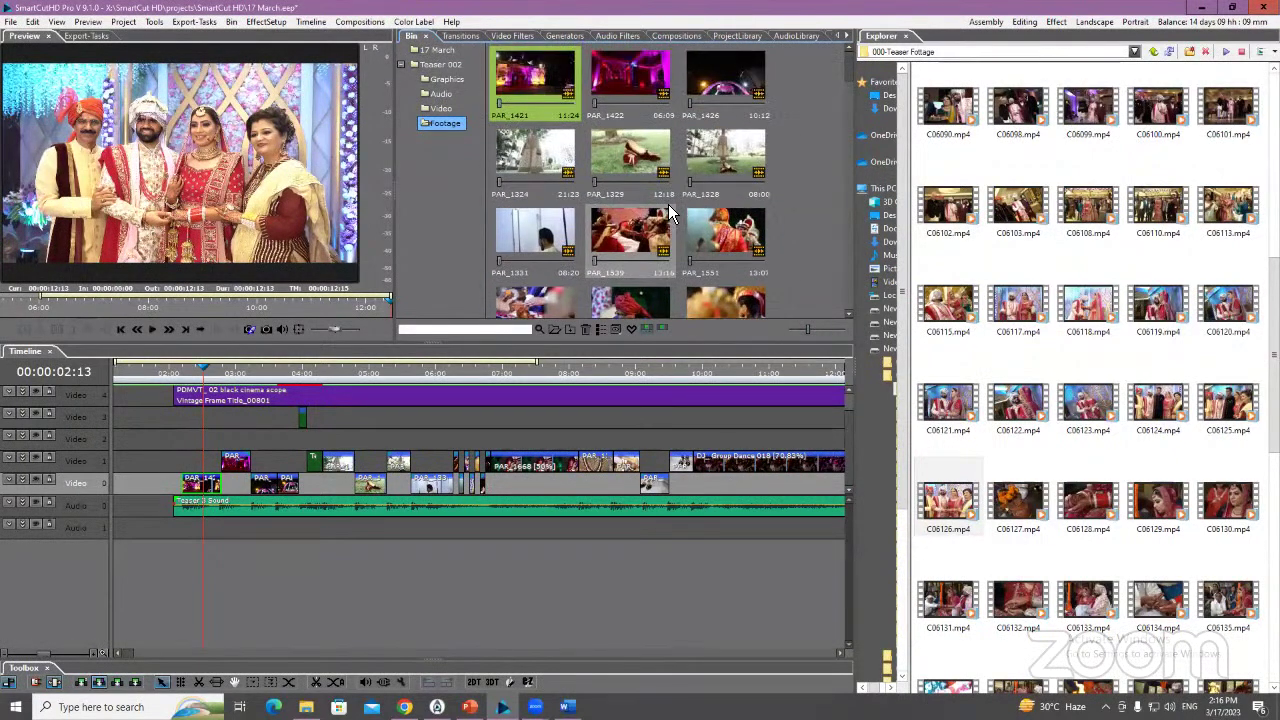
Show the timeline frame at 00:00:02:15 and drop A.mp4 from the teaser footage folder onto sample clip PAR_1421 in the Footage bin
{"action": "left_click", "coordinate": [201, 383]}
{"action": "left_click_drag", "start_coordinate": [201, 383], "coordinate": [210, 388]}
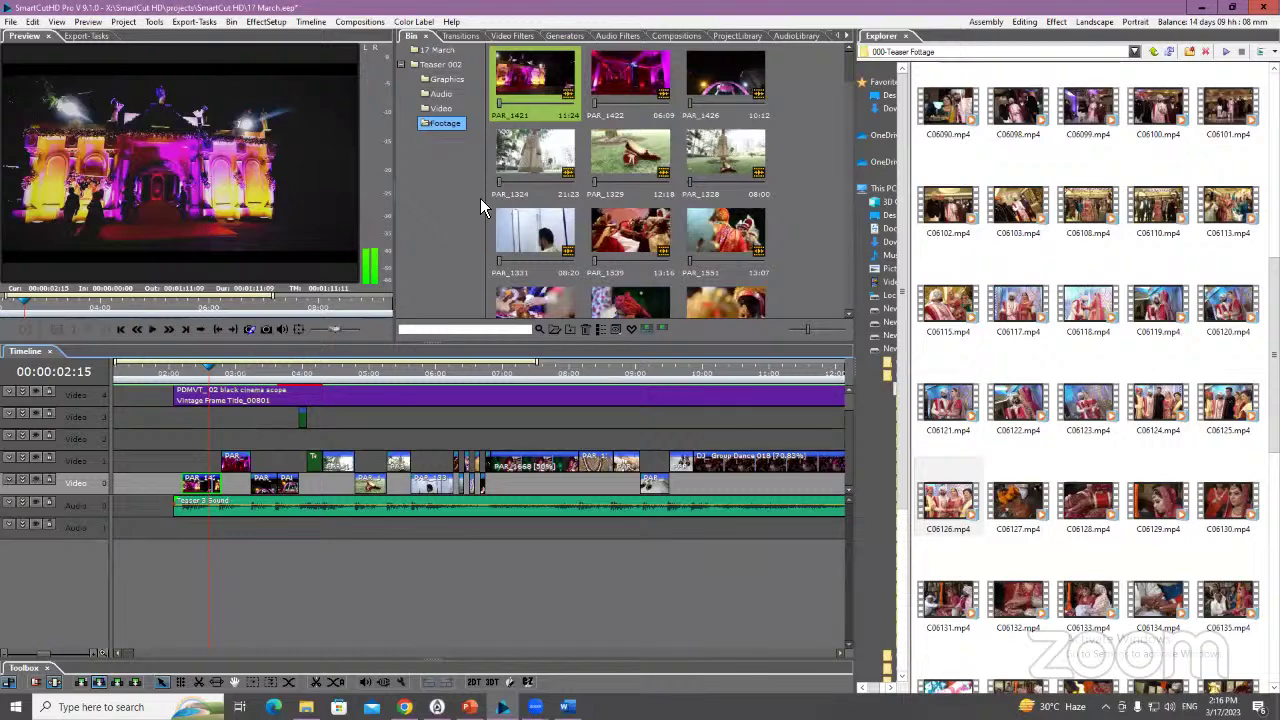
{"action": "left_click", "coordinate": [536, 80]}
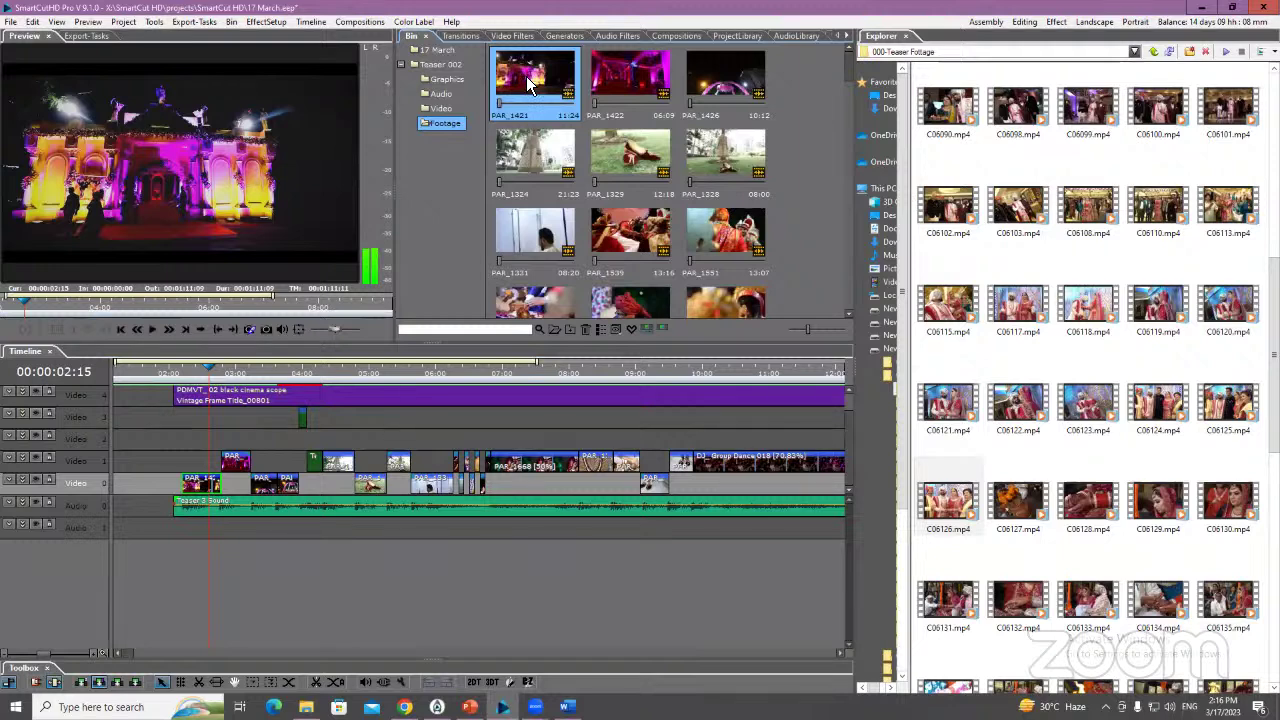
{"action": "scroll", "coordinate": [1152, 228], "scroll_direction": "up", "scroll_amount": 5}
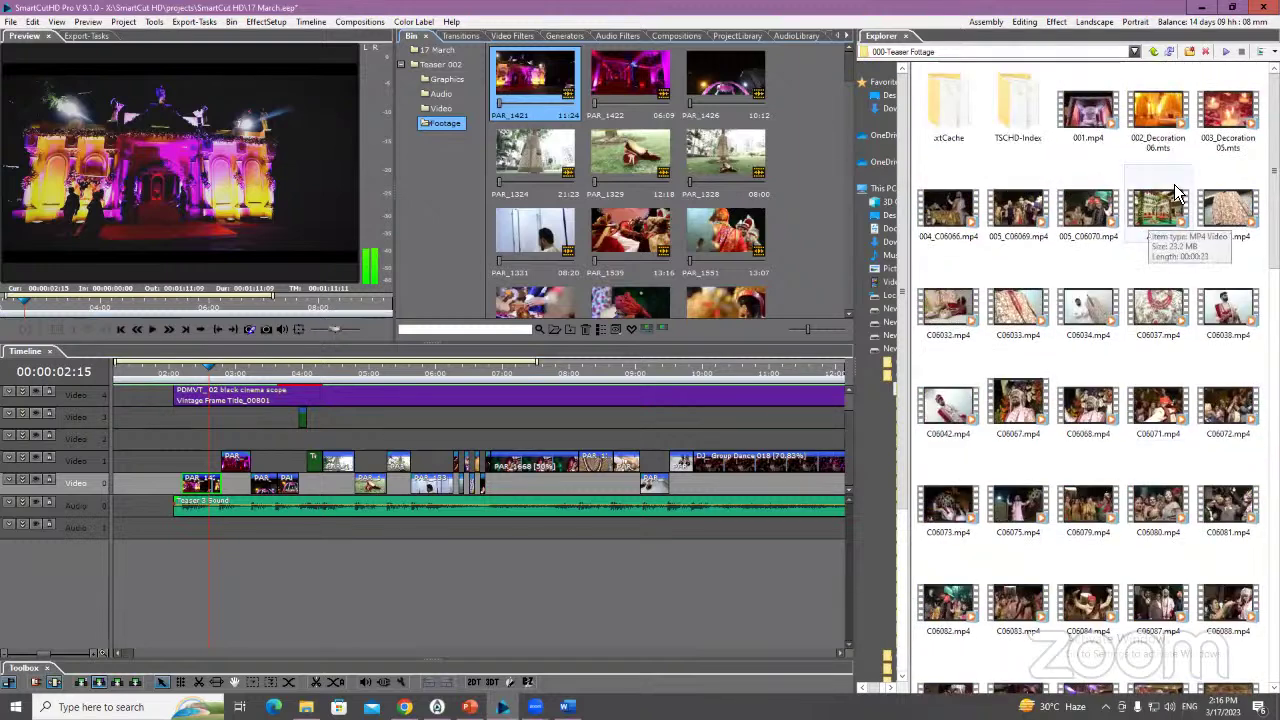
{"action": "left_click", "coordinate": [1162, 214]}
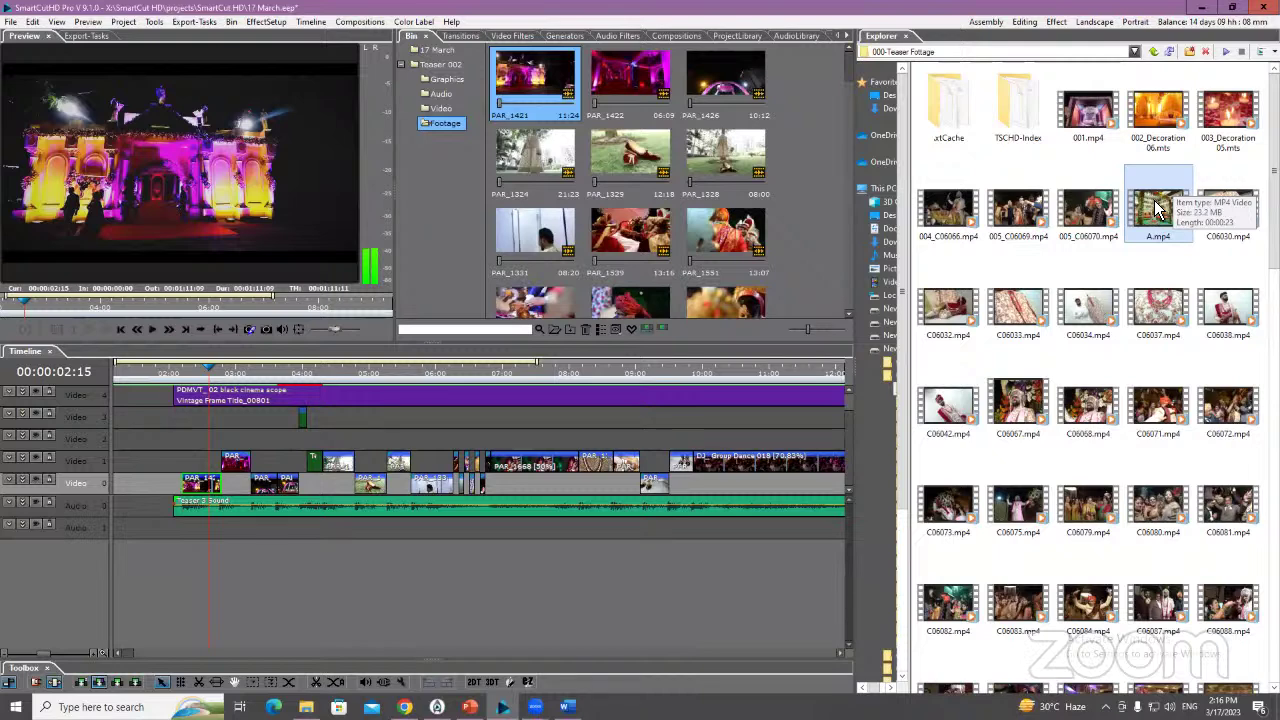
{"action": "left_click_drag", "start_coordinate": [1156, 207], "coordinate": [532, 94]}
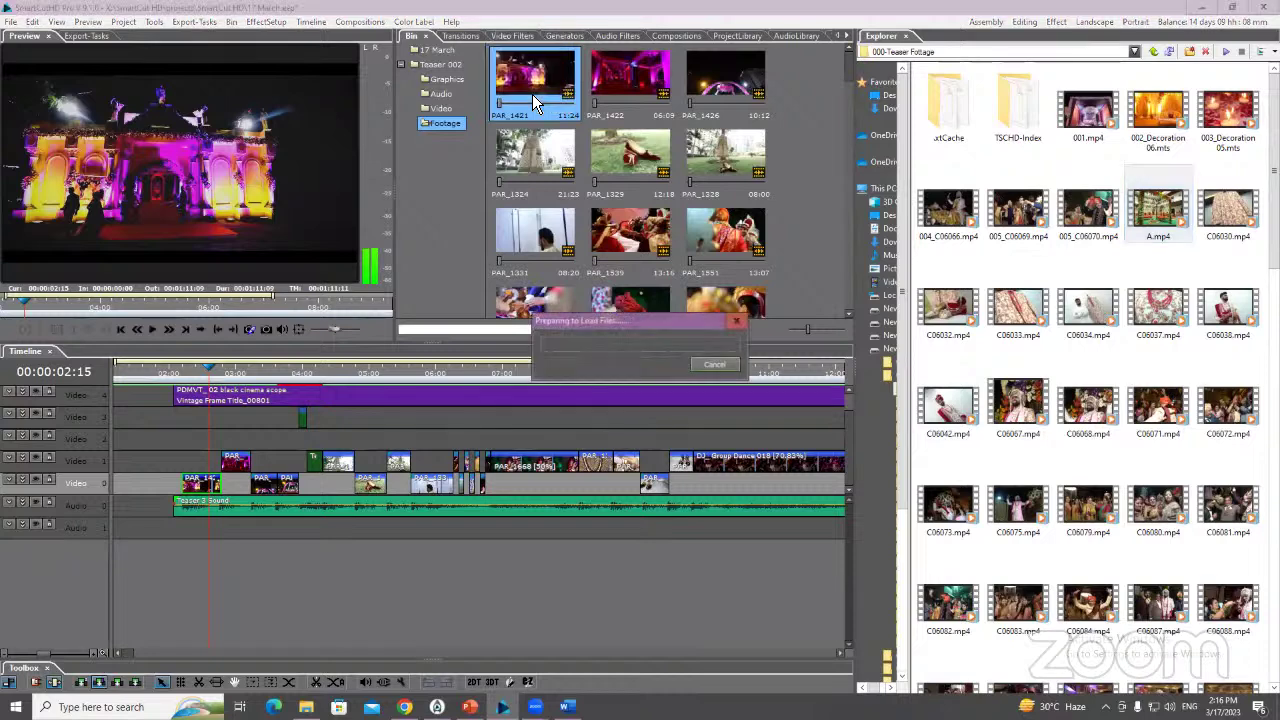